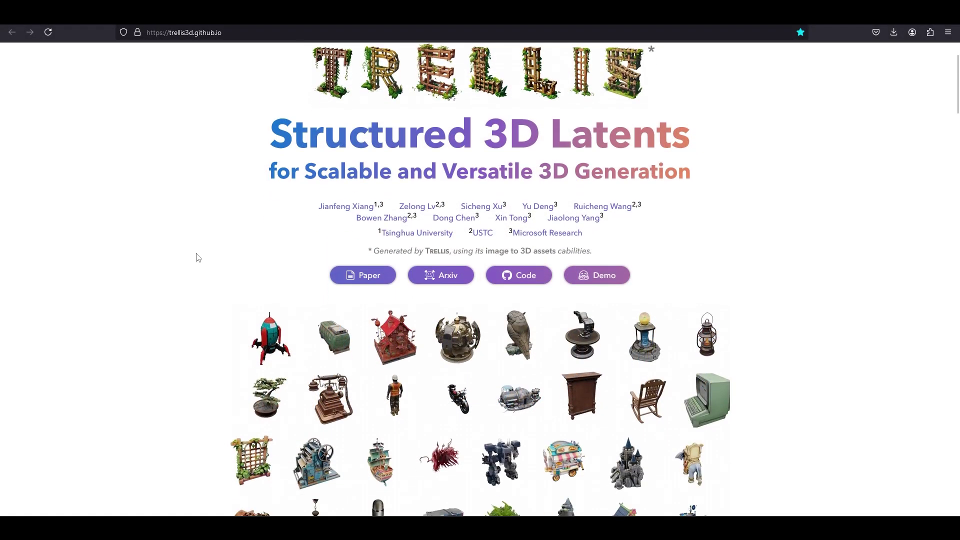
Scroll the TRELLIS project page past the gallery, abstract and Text to 3D cards to the Image to 3D Asset examples
{"action": "scroll", "coordinate": [196, 257], "scroll_direction": "down", "scroll_amount": 2}
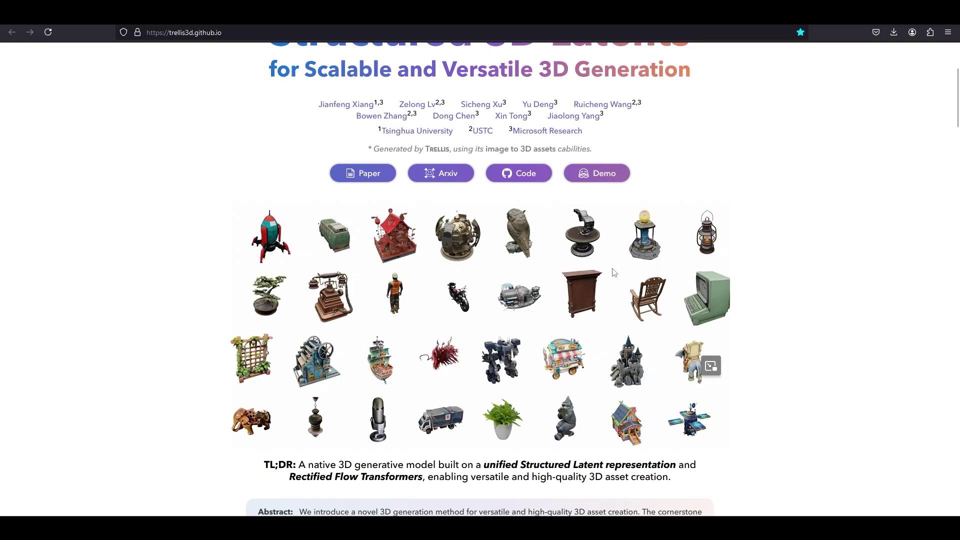
{"action": "scroll", "coordinate": [614, 273], "scroll_direction": "down", "scroll_amount": 2}
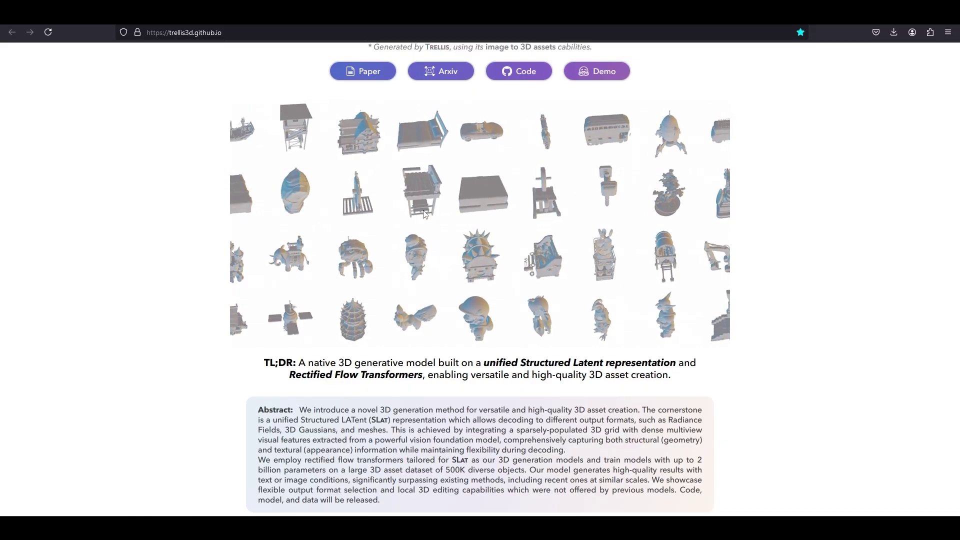
{"action": "scroll", "coordinate": [424, 214], "scroll_direction": "down", "scroll_amount": 2}
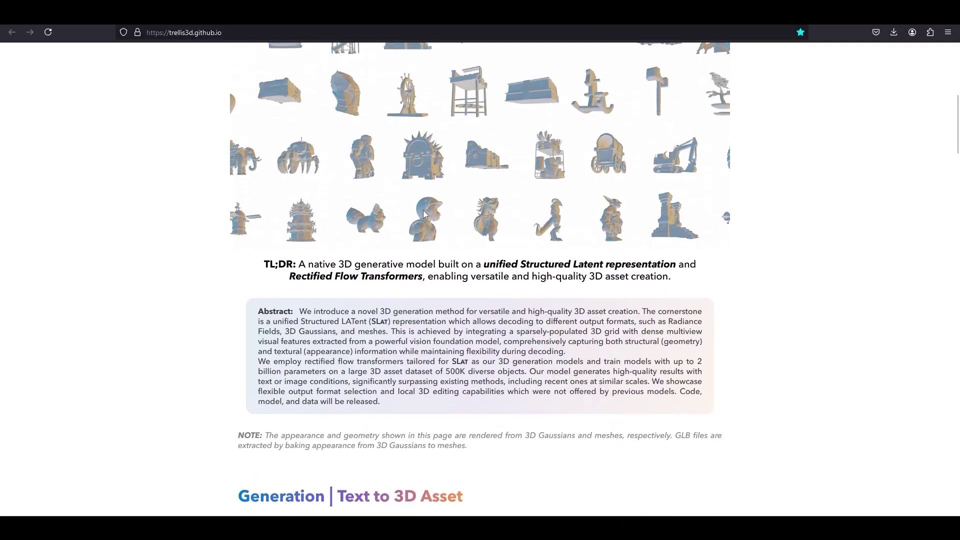
{"action": "scroll", "coordinate": [423, 210], "scroll_direction": "down", "scroll_amount": 10}
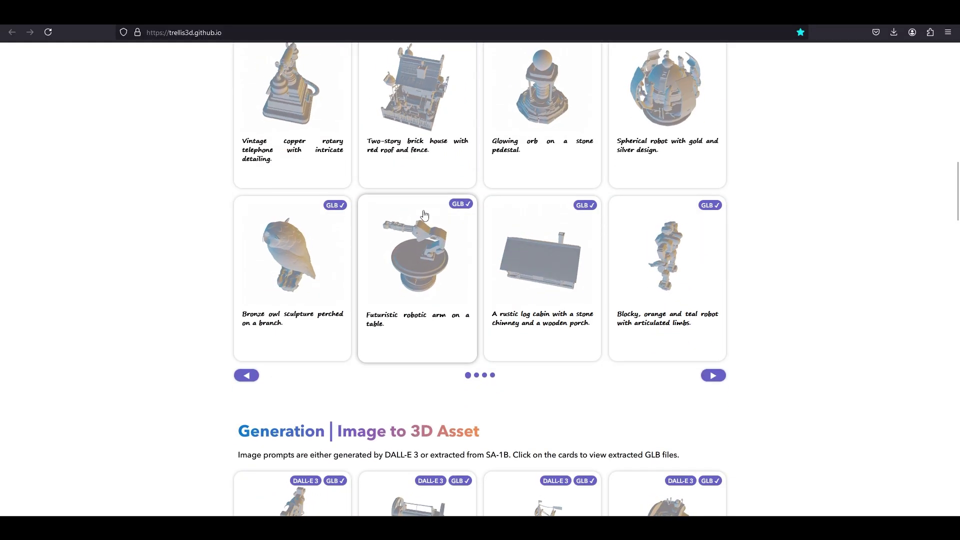
{"action": "scroll", "coordinate": [424, 215], "scroll_direction": "down", "scroll_amount": 2}
{"action": "scroll", "coordinate": [424, 215], "scroll_direction": "down", "scroll_amount": 4}
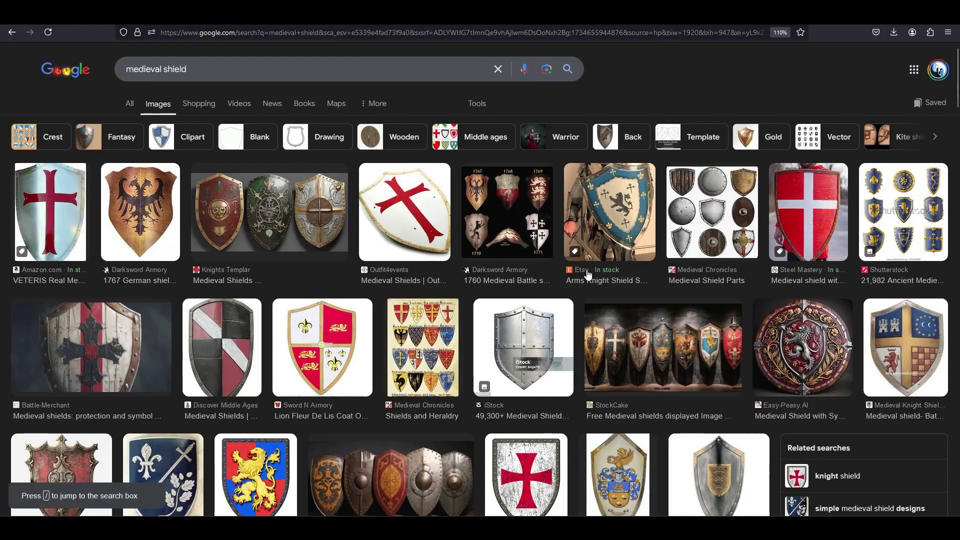
{"action": "scroll", "coordinate": [519, 325], "scroll_direction": "down", "scroll_amount": 8}
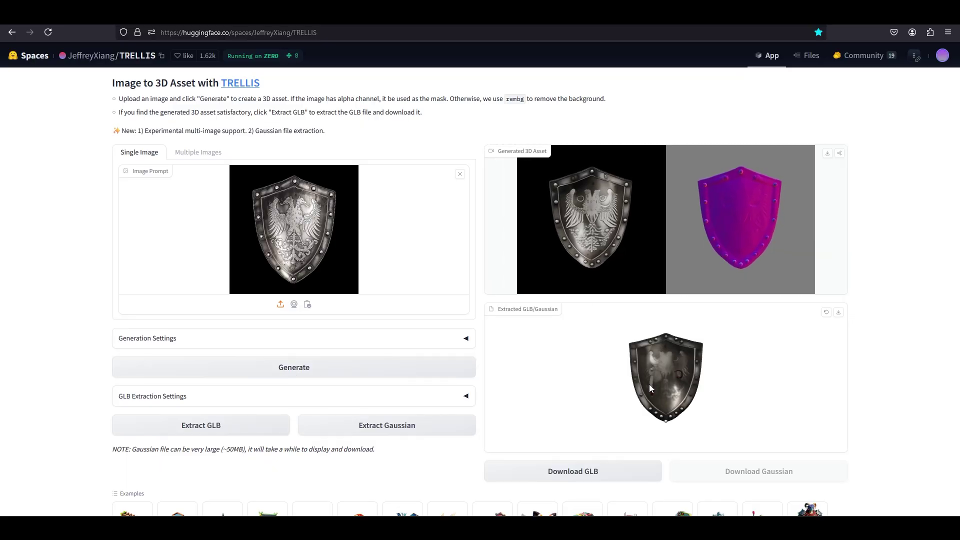
Rotate the extracted silver and red shield GLBs to inspect them from the front
{"action": "left_click_drag", "start_coordinate": [649, 384], "coordinate": [726, 350]}
{"action": "left_click_drag", "start_coordinate": [742, 387], "coordinate": [592, 394]}
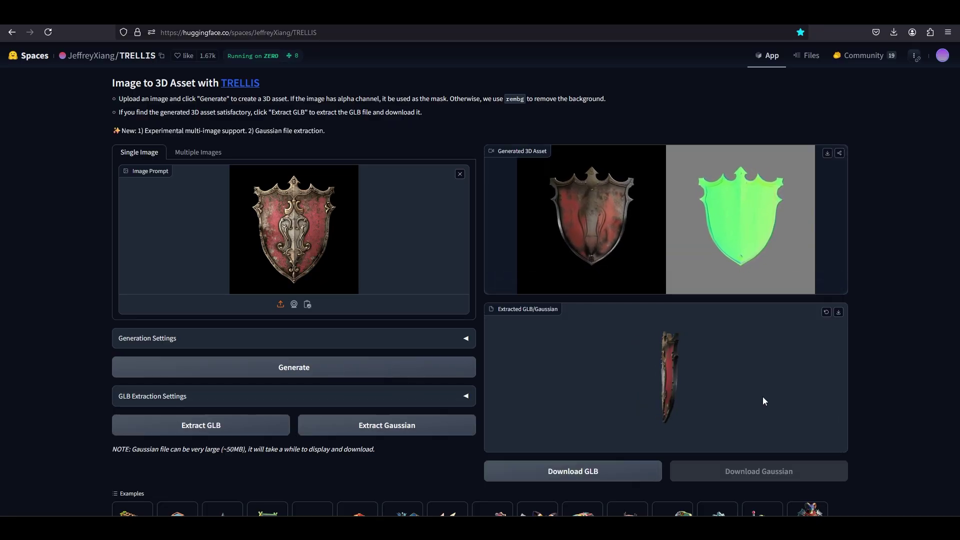
{"action": "left_click_drag", "start_coordinate": [763, 397], "coordinate": [728, 390]}
{"action": "scroll", "coordinate": [672, 394], "scroll_direction": "up", "scroll_amount": 5}
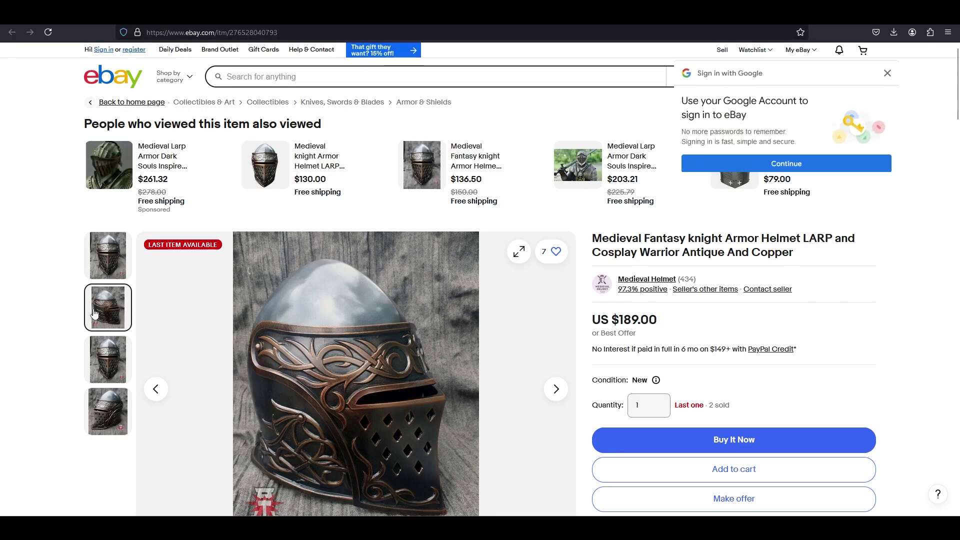
Rotate the extracted knight helmet GLBs to compare them from back, side and front
{"action": "mouse_move", "coordinate": [112, 368]}
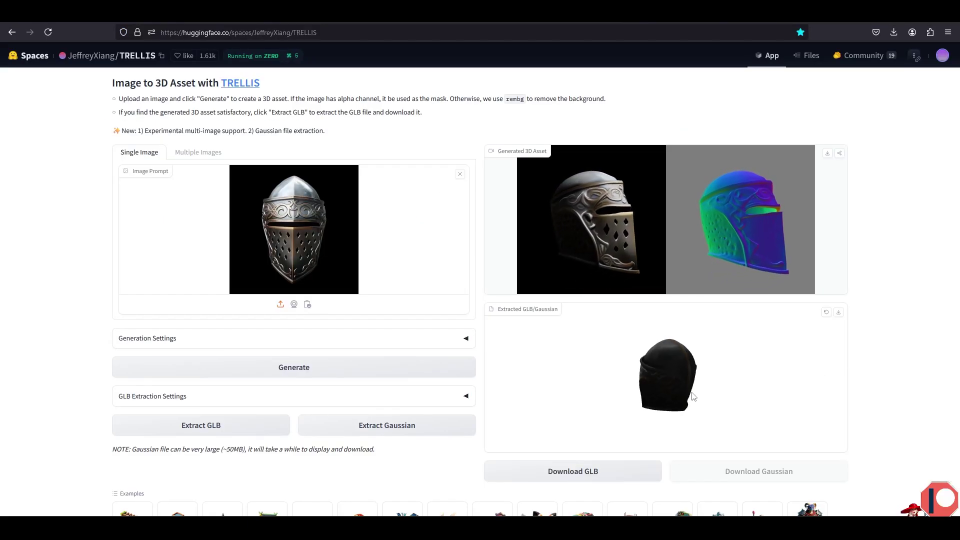
{"action": "left_click_drag", "start_coordinate": [695, 396], "coordinate": [755, 386]}
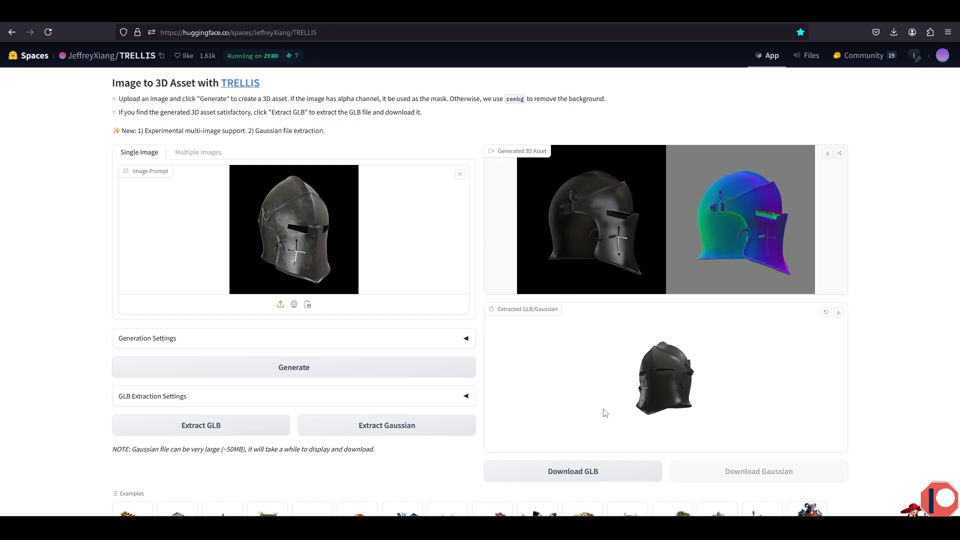
{"action": "left_click_drag", "start_coordinate": [618, 429], "coordinate": [656, 421]}
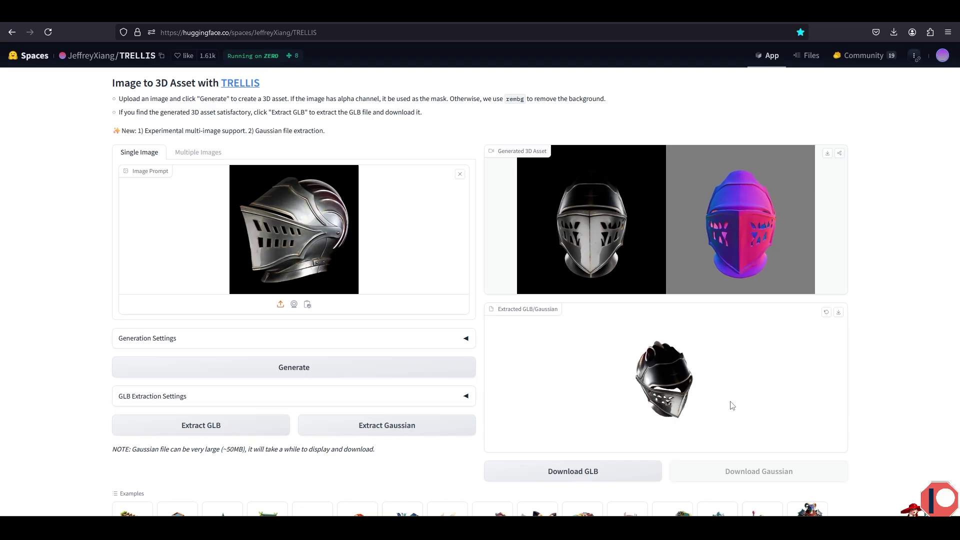
{"action": "left_click_drag", "start_coordinate": [732, 406], "coordinate": [802, 369]}
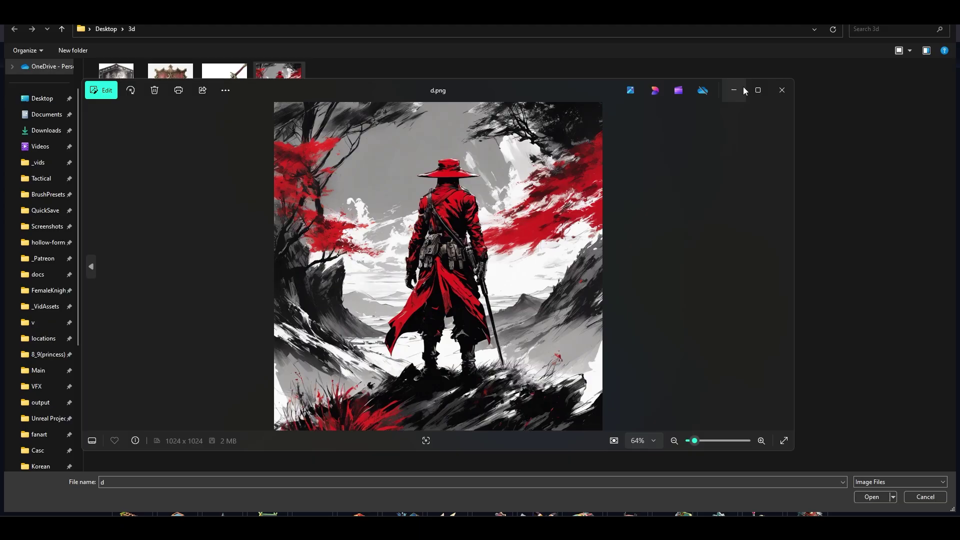
Generate a 3D asset from d.png of the red-coated swordsman and rotate its extracted GLB
{"action": "left_click", "coordinate": [743, 88]}
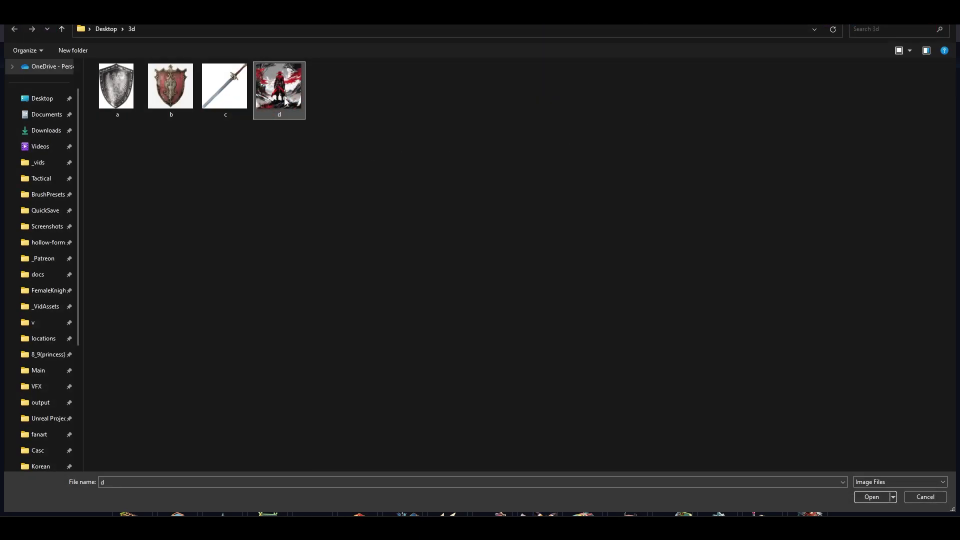
{"action": "double_click", "coordinate": [286, 101]}
{"action": "left_click", "coordinate": [317, 370]}
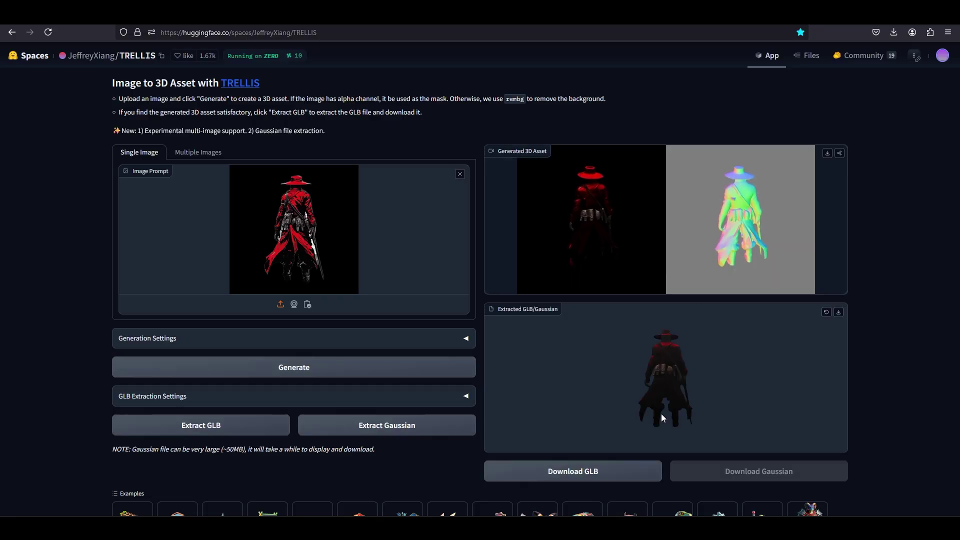
{"action": "left_click_drag", "start_coordinate": [647, 403], "coordinate": [699, 386]}
{"action": "scroll", "coordinate": [689, 401], "scroll_direction": "up", "scroll_amount": 2}
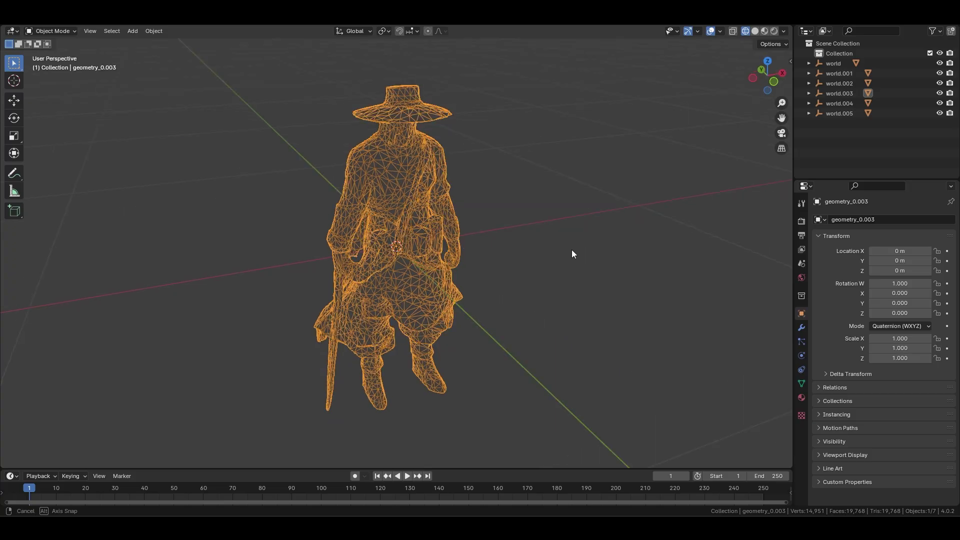
In Blender, orbit the imported swordsman, deselect it and view it in Material Preview shading
{"action": "middle_click_drag", "start_coordinate": [572, 250], "coordinate": [567, 210]}
{"action": "middle_click_drag", "start_coordinate": [355, 232], "coordinate": [645, 221]}
{"action": "scroll", "coordinate": [645, 225], "scroll_direction": "down", "scroll_amount": 4}
{"action": "middle_click_drag", "start_coordinate": [515, 220], "coordinate": [500, 260]}
{"action": "left_click", "coordinate": [498, 258]}
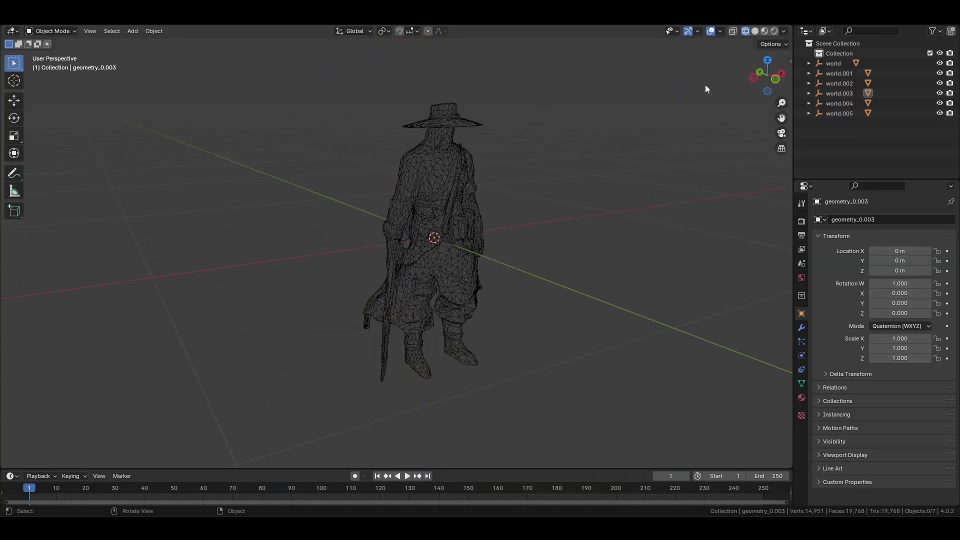
{"action": "left_click", "coordinate": [766, 31]}
{"action": "middle_click_drag", "start_coordinate": [547, 229], "coordinate": [331, 210]}
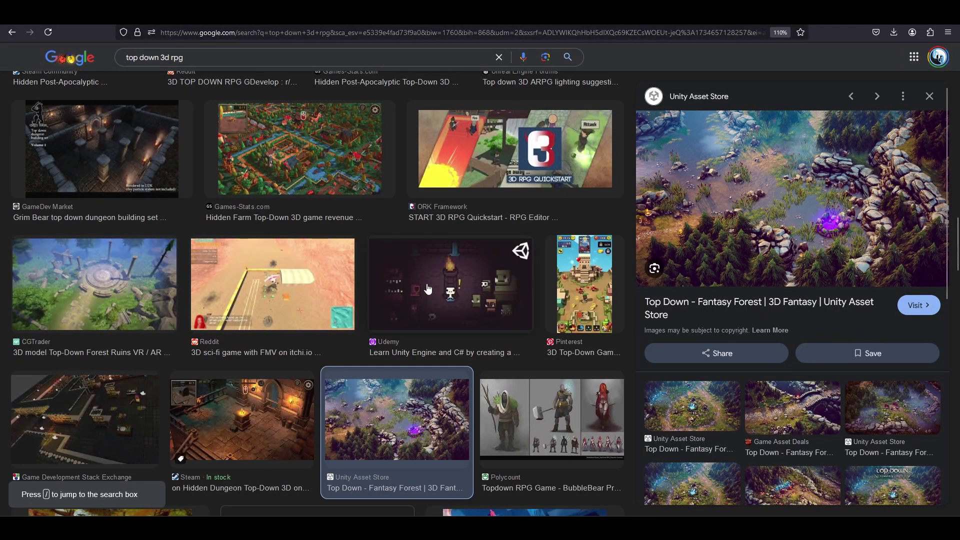
Scroll the top-down 3D RPG image results and preview the related YouTube result
{"action": "scroll", "coordinate": [428, 288], "scroll_direction": "down", "scroll_amount": 5}
{"action": "scroll", "coordinate": [427, 289], "scroll_direction": "down", "scroll_amount": 6}
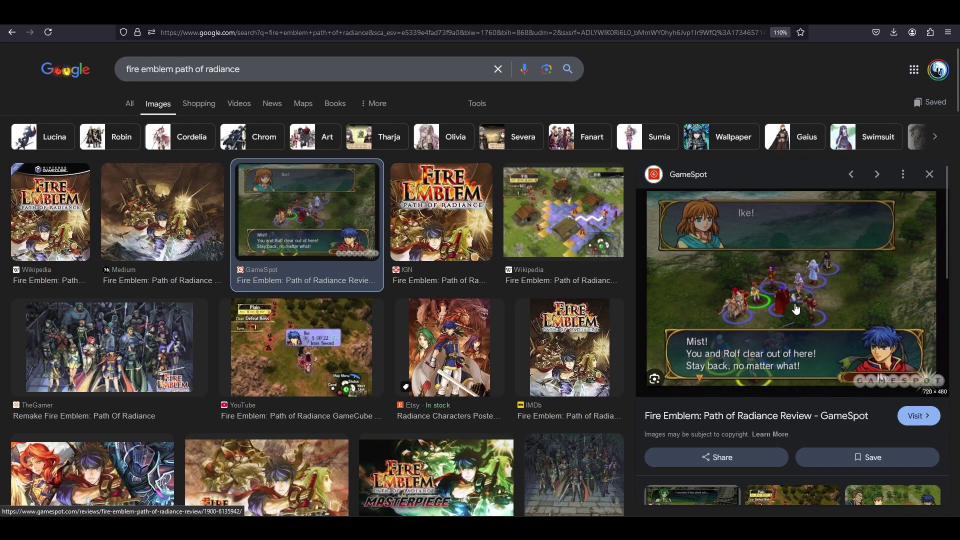
{"action": "scroll", "coordinate": [803, 318], "scroll_direction": "down", "scroll_amount": 4}
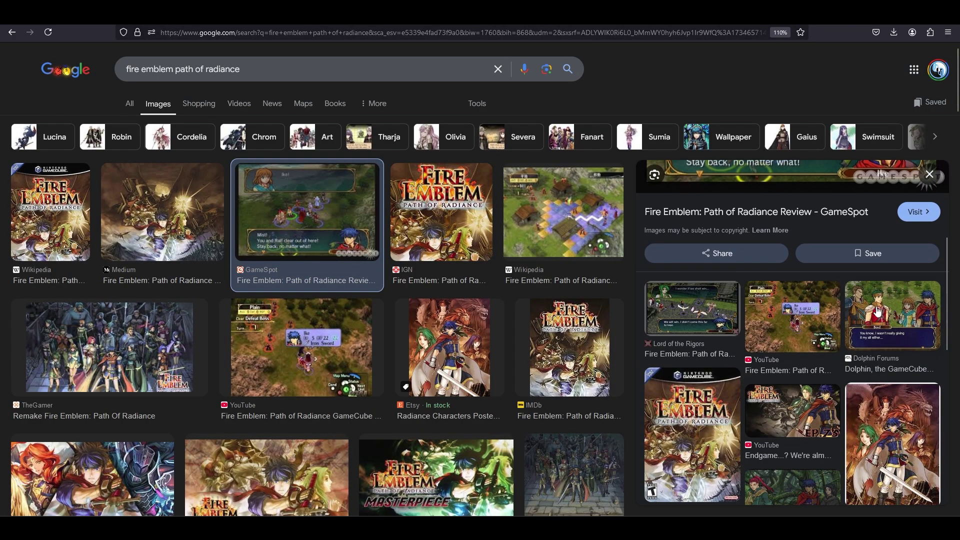
{"action": "left_click", "coordinate": [802, 344]}
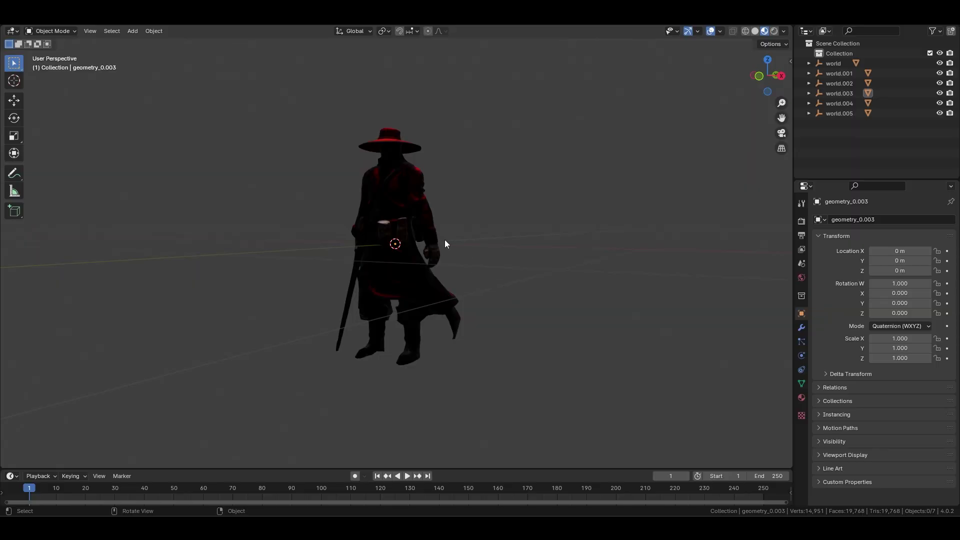
Orbit around the character model from a high angle down to a low front view
{"action": "middle_click_drag", "start_coordinate": [445, 239], "coordinate": [463, 317]}
{"action": "scroll", "coordinate": [506, 345], "scroll_direction": "down", "scroll_amount": 6}
{"action": "middle_click_drag", "start_coordinate": [605, 350], "coordinate": [328, 324]}
{"action": "middle_click_drag", "start_coordinate": [474, 334], "coordinate": [193, 279]}
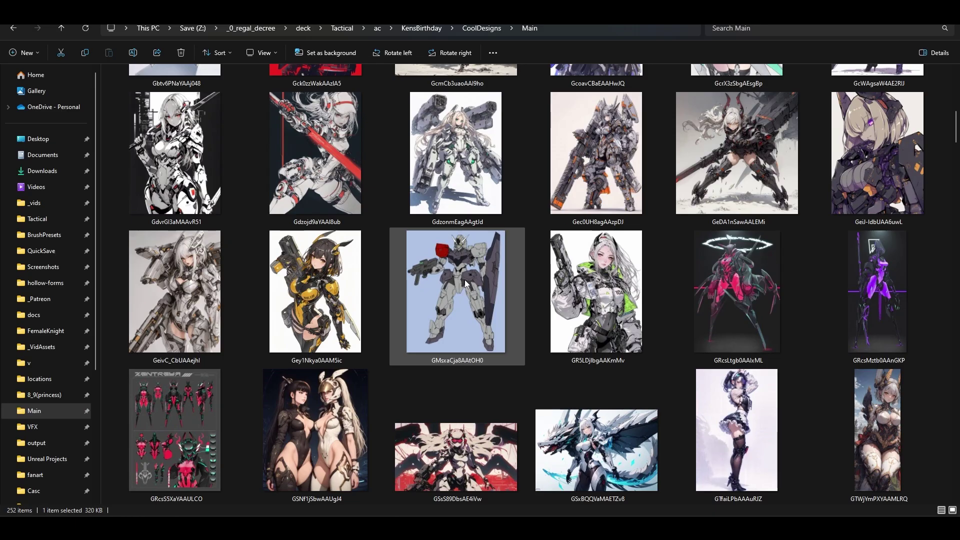
Open referencehub-battleframe037 from the Main folder and view the character sheet full screen
{"action": "scroll", "coordinate": [466, 283], "scroll_direction": "down", "scroll_amount": 4}
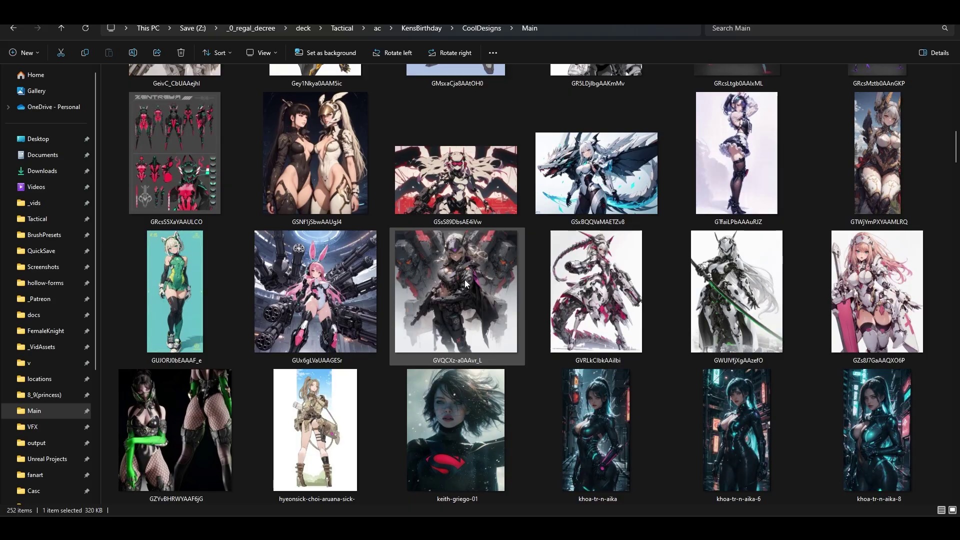
{"action": "scroll", "coordinate": [466, 284], "scroll_direction": "down", "scroll_amount": 4}
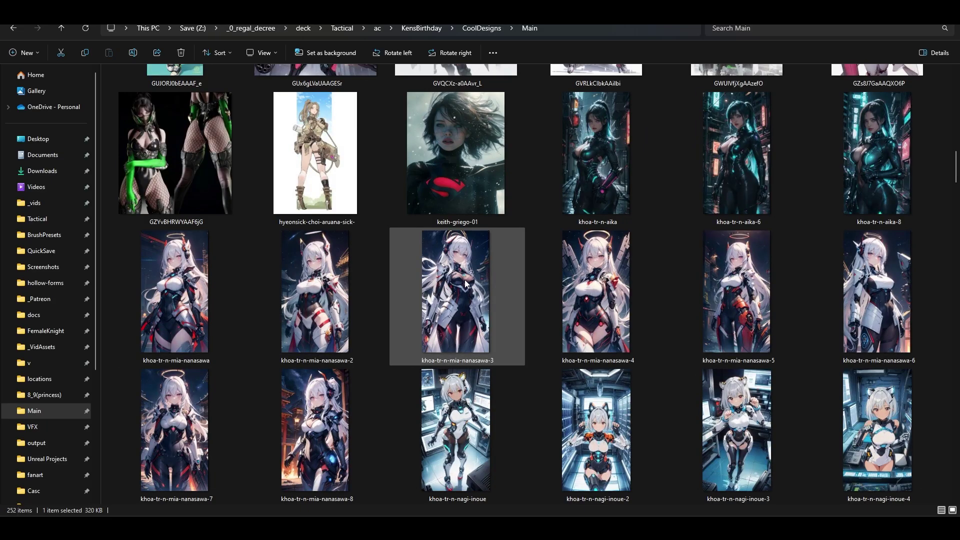
{"action": "scroll", "coordinate": [466, 284], "scroll_direction": "down", "scroll_amount": 4}
{"action": "scroll", "coordinate": [466, 283], "scroll_direction": "down", "scroll_amount": 4}
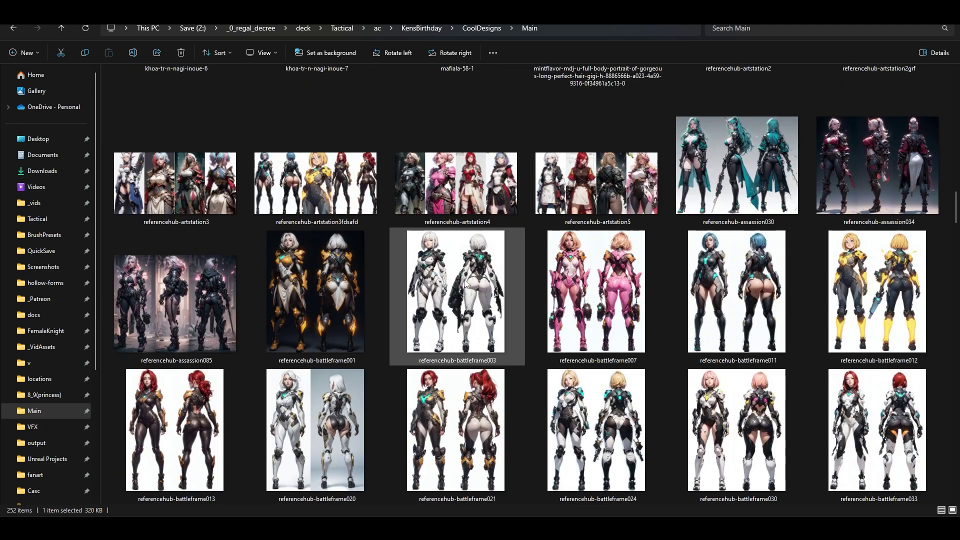
{"action": "scroll", "coordinate": [466, 284], "scroll_direction": "down", "scroll_amount": 4}
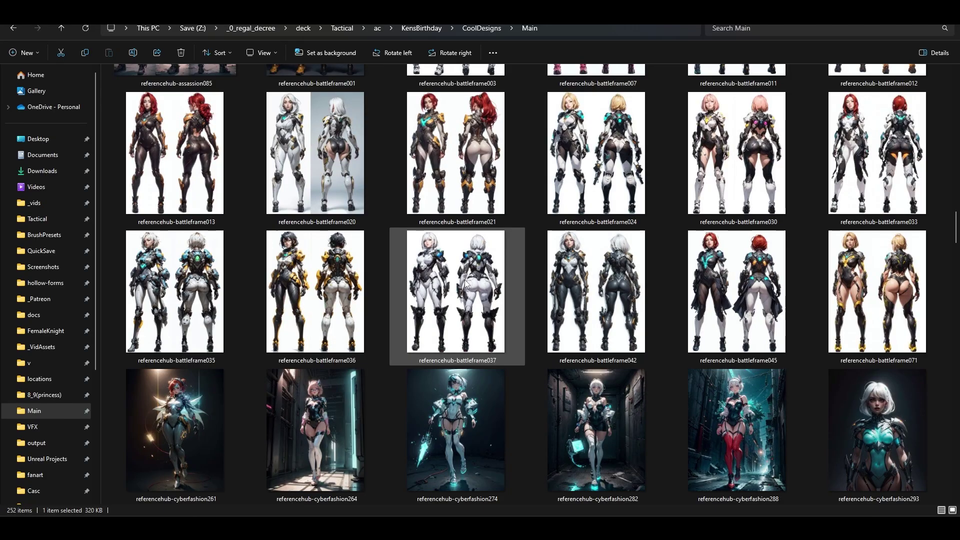
{"action": "scroll", "coordinate": [458, 286], "scroll_direction": "up", "scroll_amount": 3}
{"action": "scroll", "coordinate": [458, 286], "scroll_direction": "down", "scroll_amount": 3}
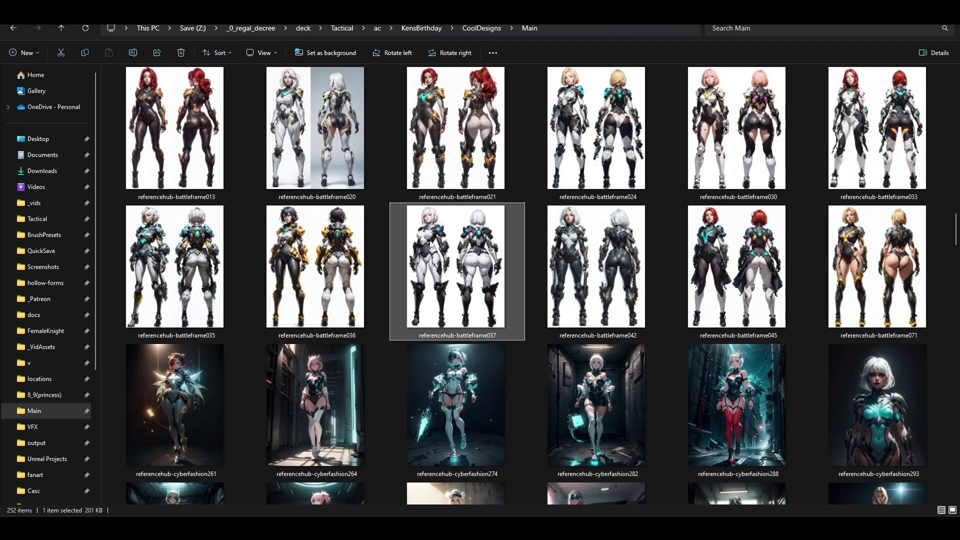
{"action": "double_click", "coordinate": [461, 245]}
{"action": "left_click", "coordinate": [693, 25]}
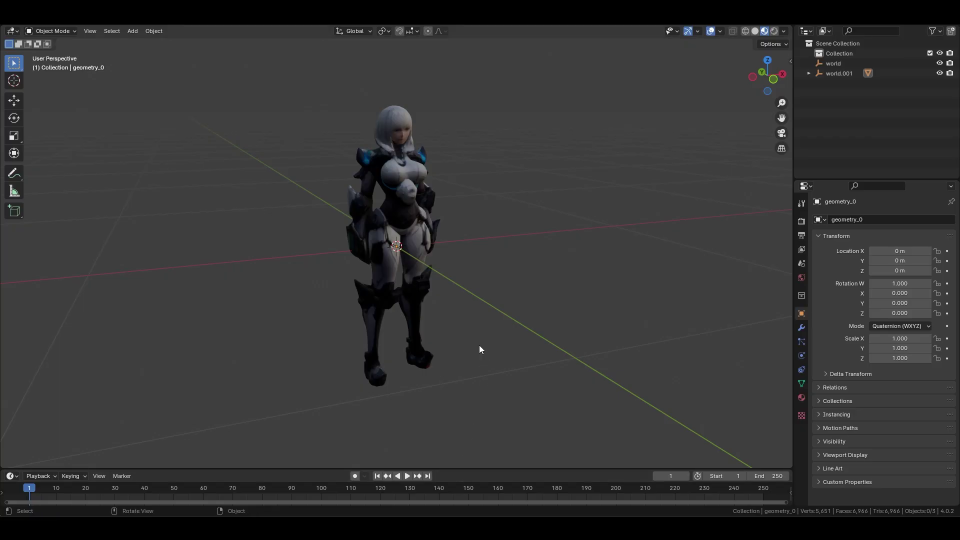
Orbit the armoured character to a front eye-level view, then flip through Metroid Hunters image previews
{"action": "middle_click_drag", "start_coordinate": [520, 346], "coordinate": [568, 350]}
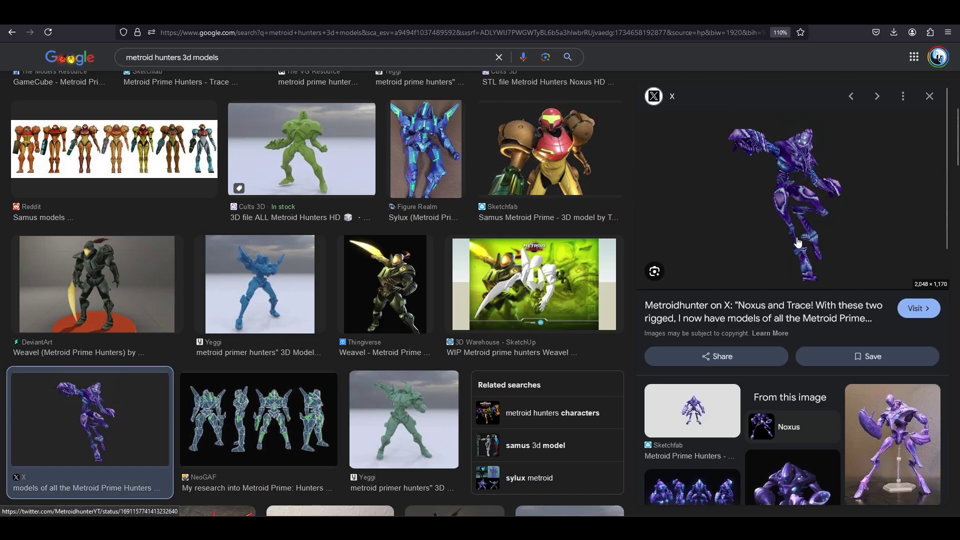
{"action": "key", "text": "Right"}
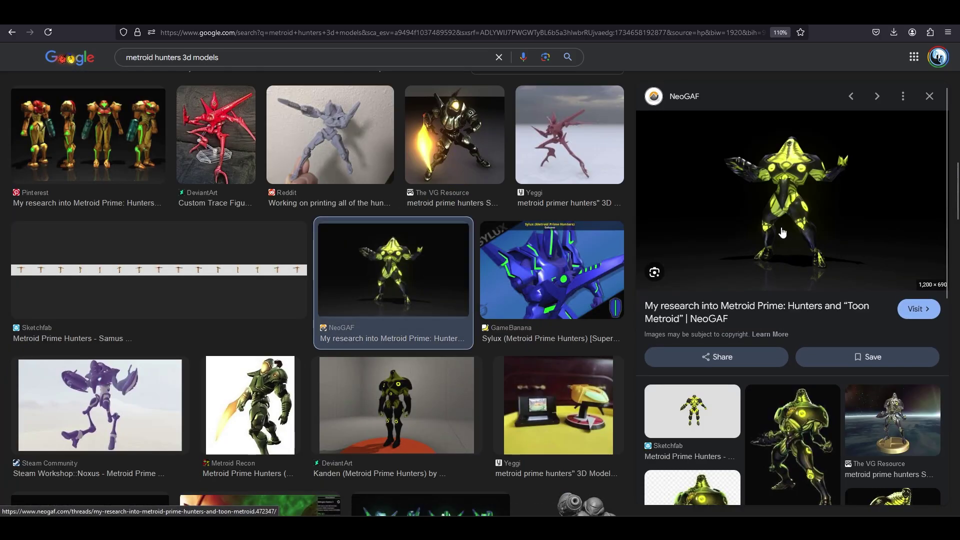
{"action": "key", "text": "Left"}
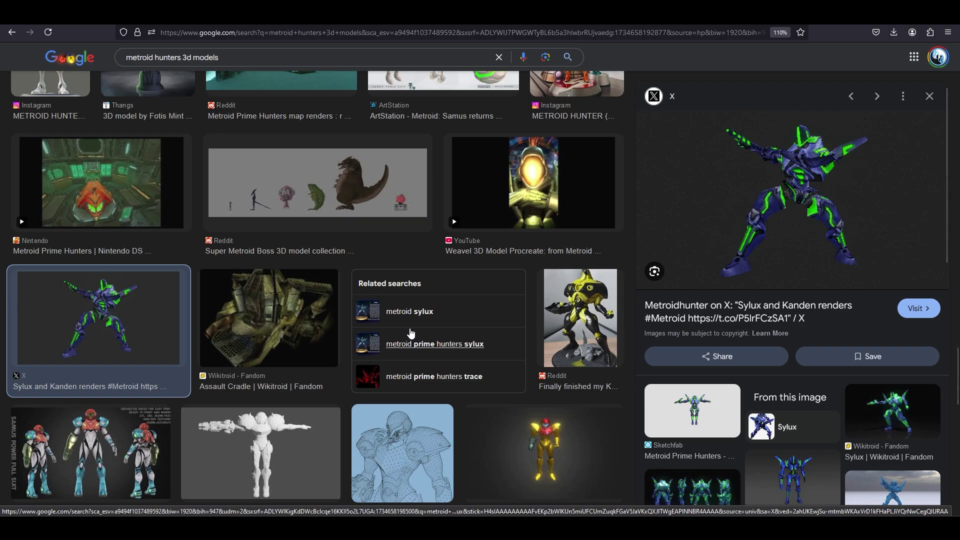
Step to the next image result and orbit the armoured character toward a frontal view
{"action": "key", "text": "Right"}
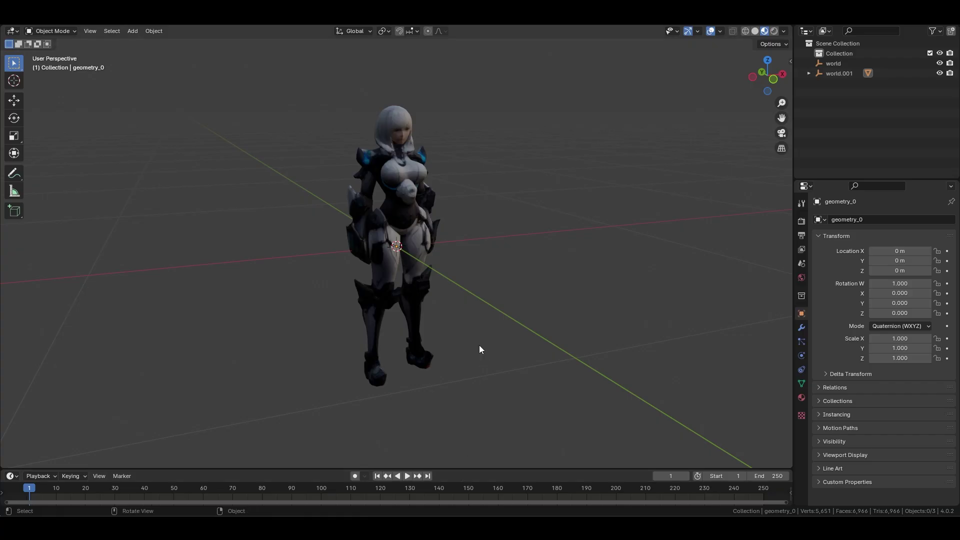
{"action": "middle_click_drag", "start_coordinate": [479, 345], "coordinate": [420, 350]}
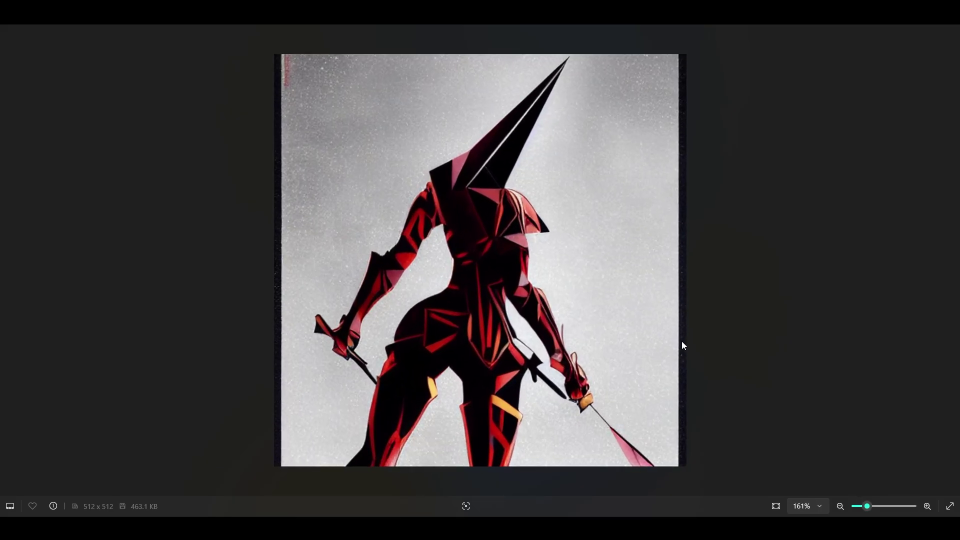
Advance through six generated red-robed and dark knight character artworks in the image viewer
{"action": "key", "text": "Right"}
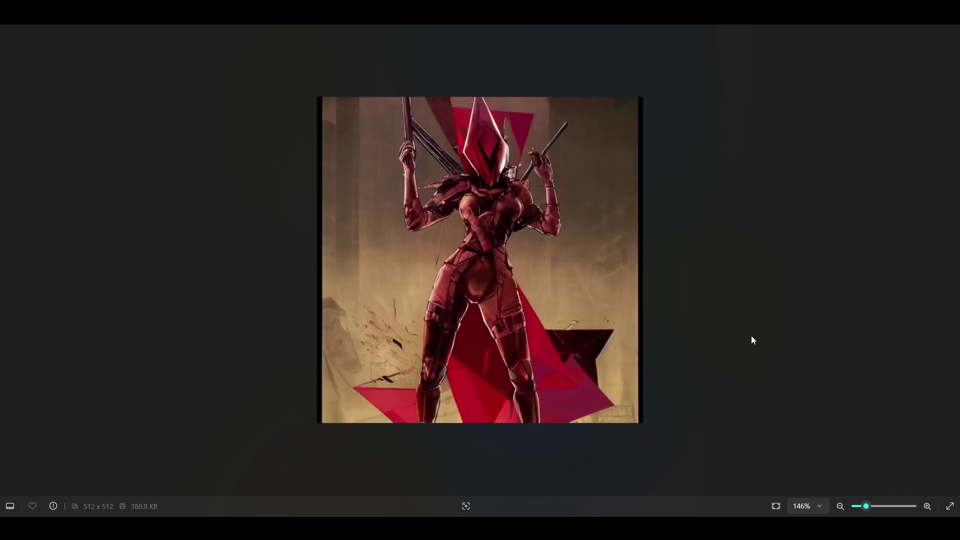
{"action": "key", "text": "Right"}
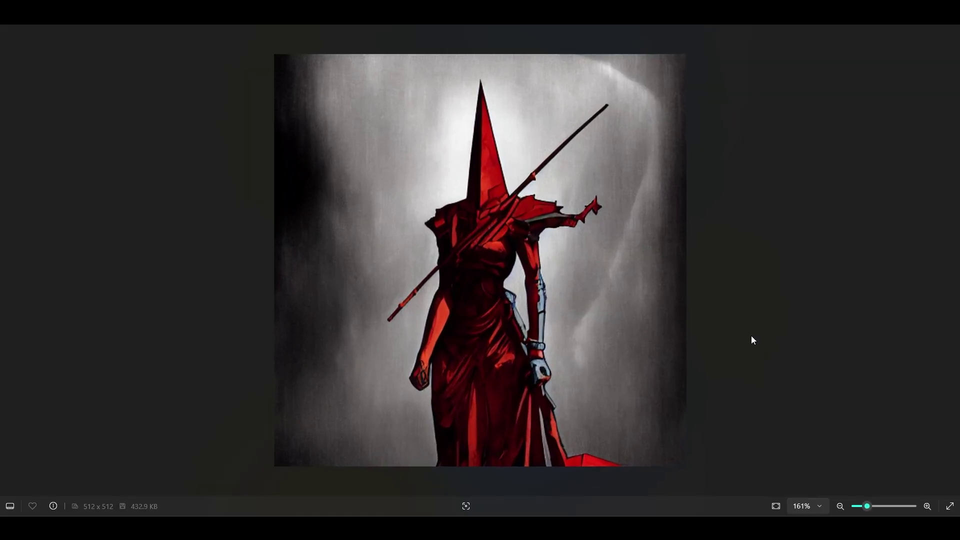
{"action": "key", "text": "Right"}
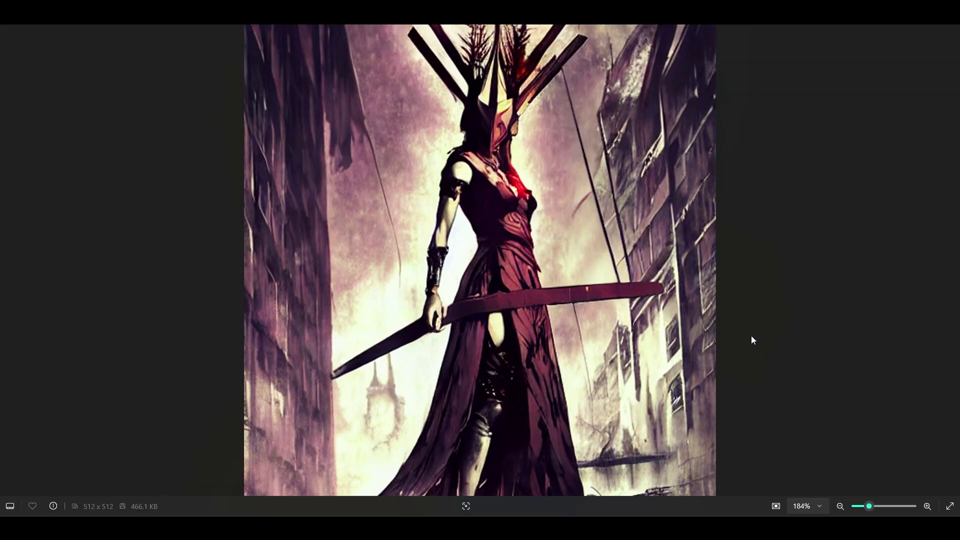
{"action": "key", "text": "Right"}
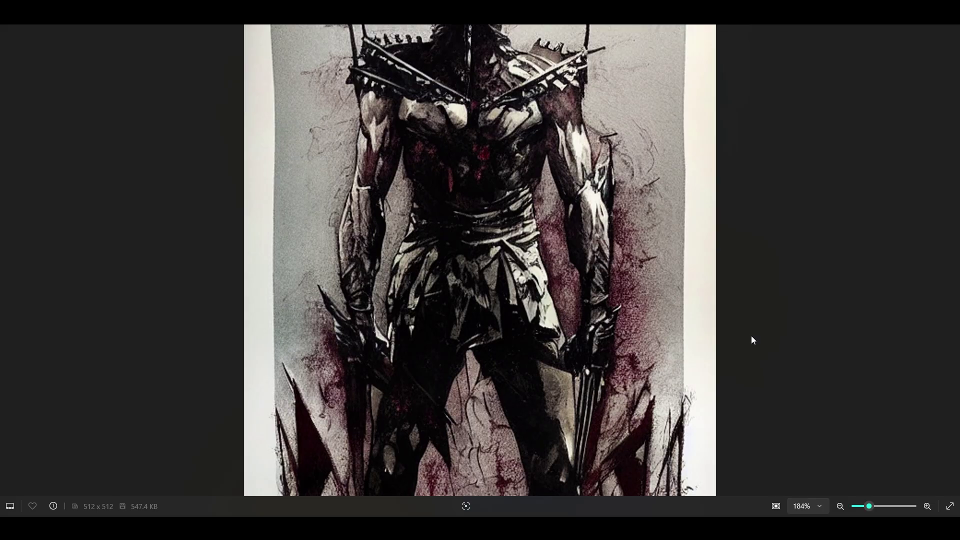
{"action": "key", "text": "Right"}
{"action": "key", "text": "Right"}
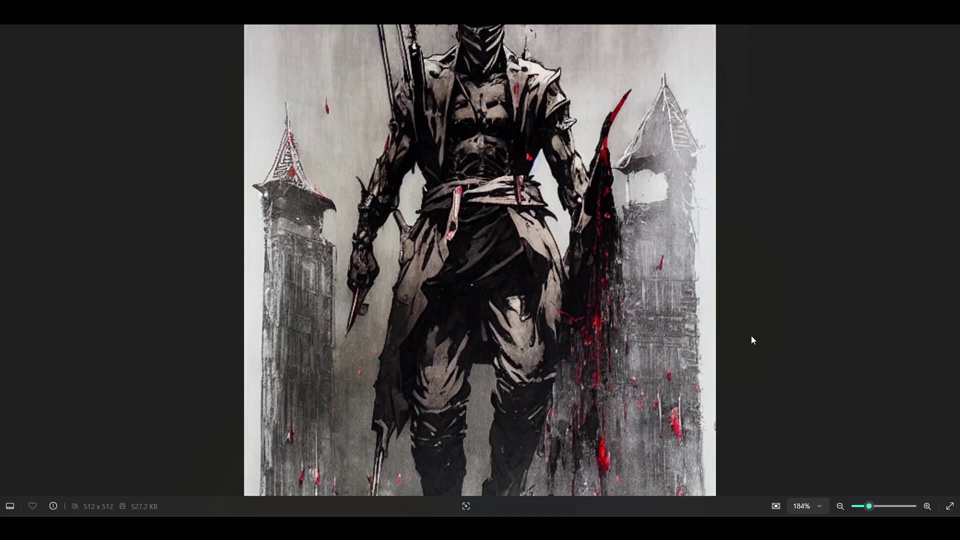
{"action": "key", "text": "Right"}
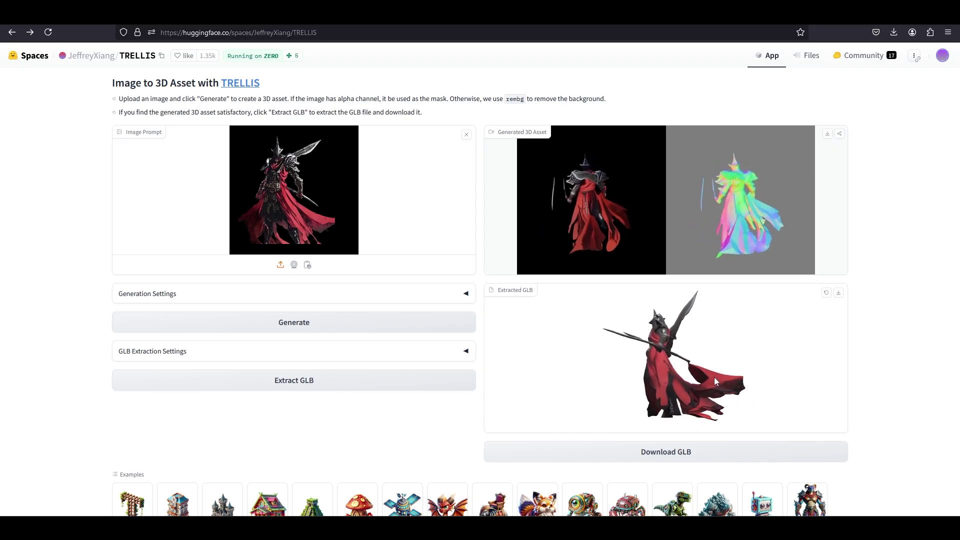
Rotate the extracted knight GLBs and orbit the green-cloaked knight in Blender from several sides
{"action": "left_click_drag", "start_coordinate": [686, 374], "coordinate": [547, 393]}
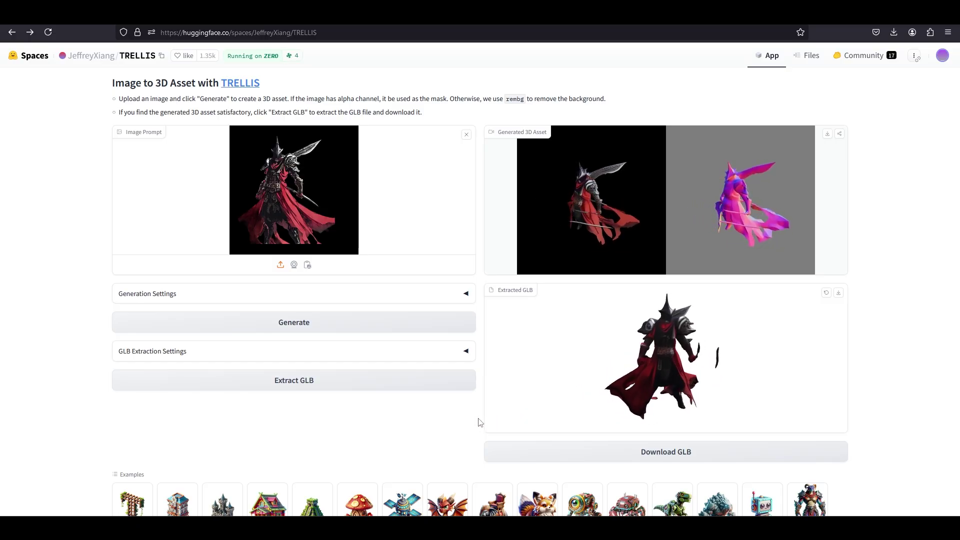
{"action": "left_click_drag", "start_coordinate": [459, 424], "coordinate": [440, 415]}
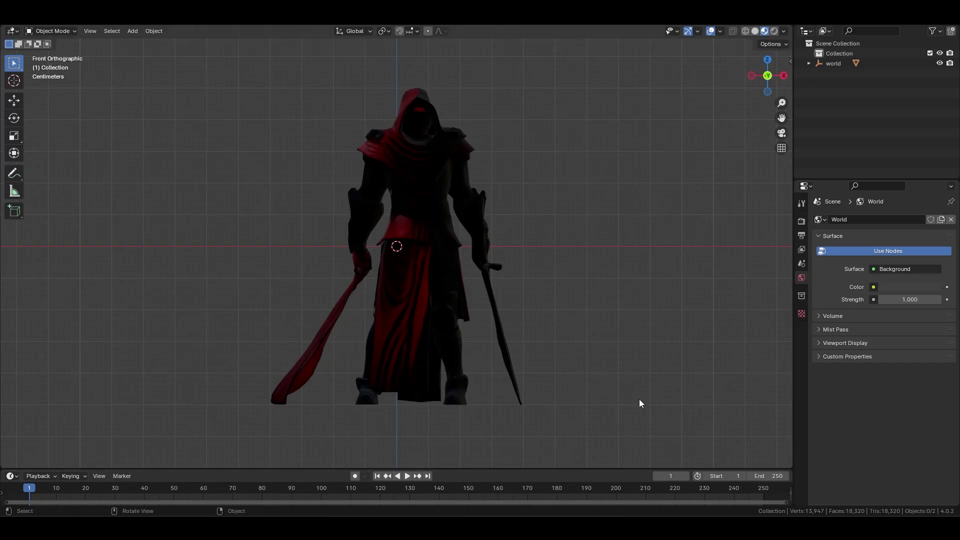
{"action": "middle_click_drag", "start_coordinate": [639, 399], "coordinate": [439, 394]}
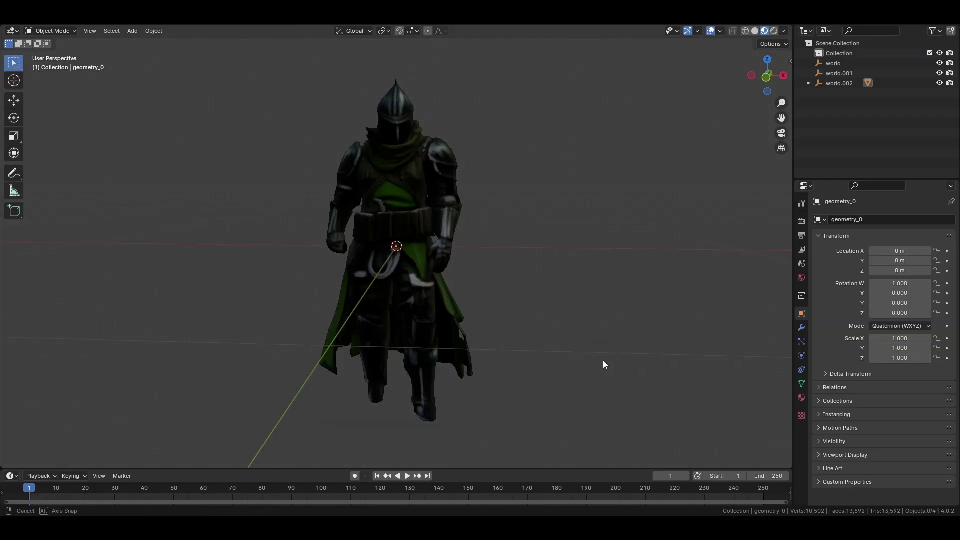
{"action": "middle_click_drag", "start_coordinate": [606, 365], "coordinate": [407, 318]}
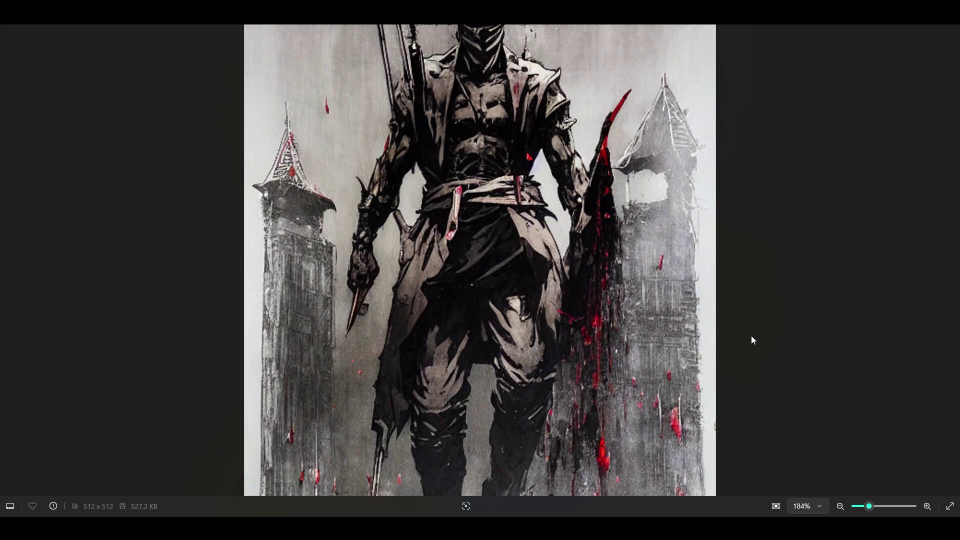
Browse through the pyramid-helmeted and hooded knight artworks in the image viewer
{"action": "key", "text": "Right"}
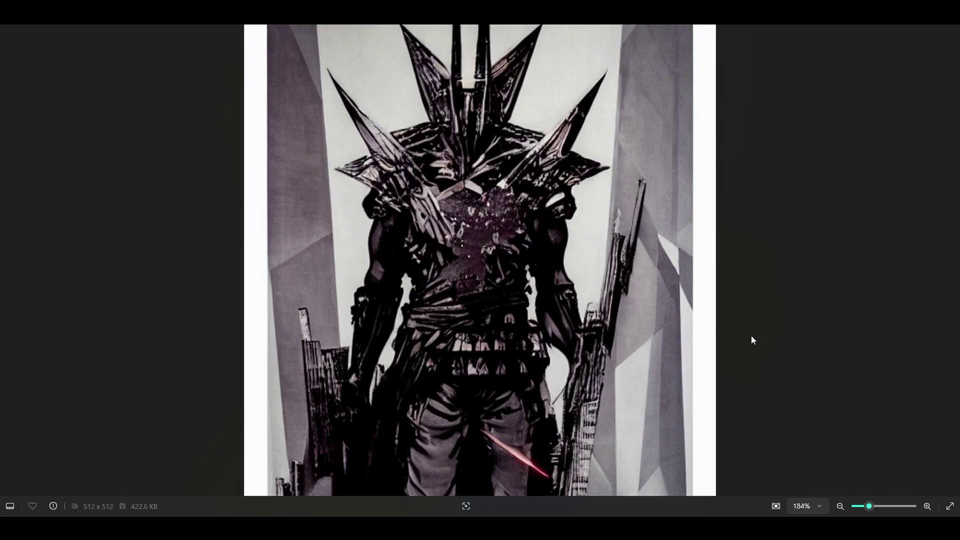
{"action": "key", "text": "Right"}
{"action": "key", "text": "Right"}
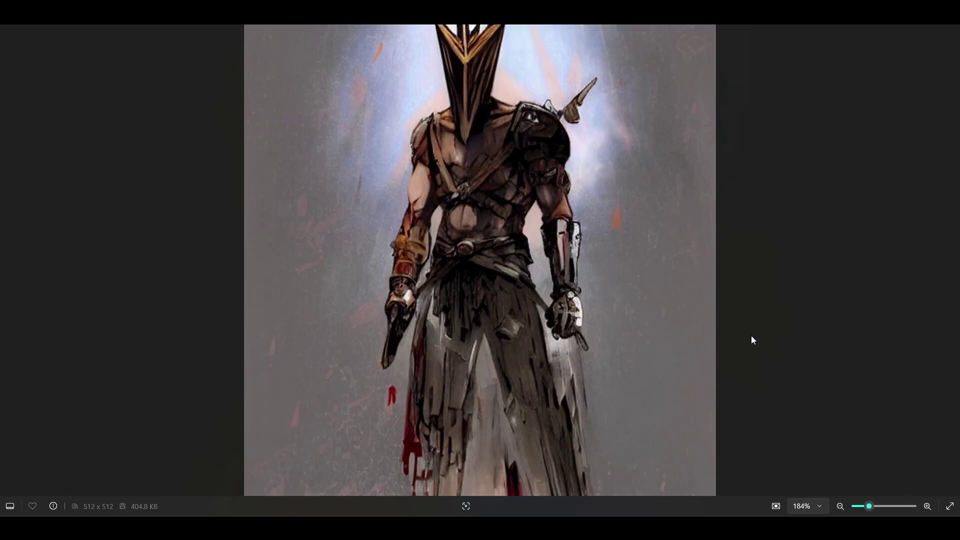
{"action": "key", "text": "Right"}
{"action": "key", "text": "Right"}
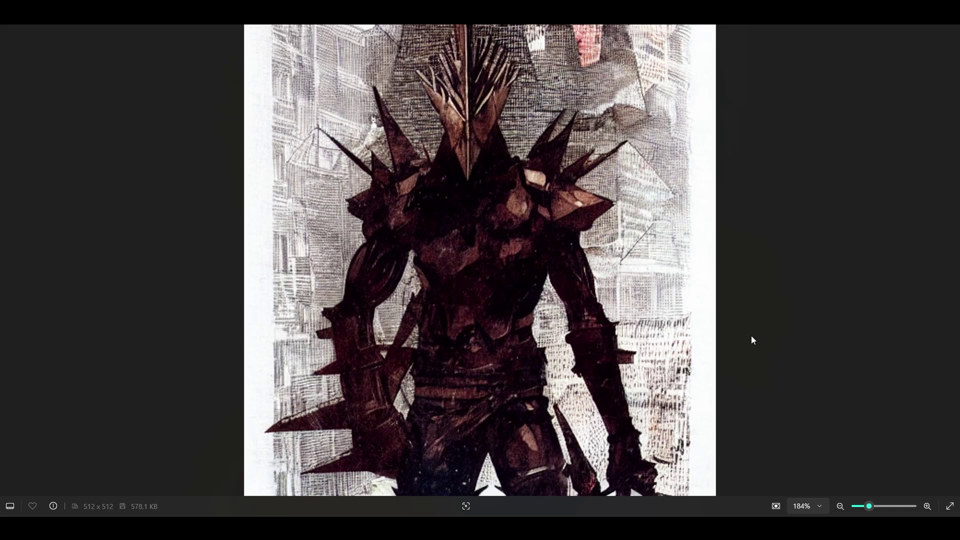
{"action": "key", "text": "Right"}
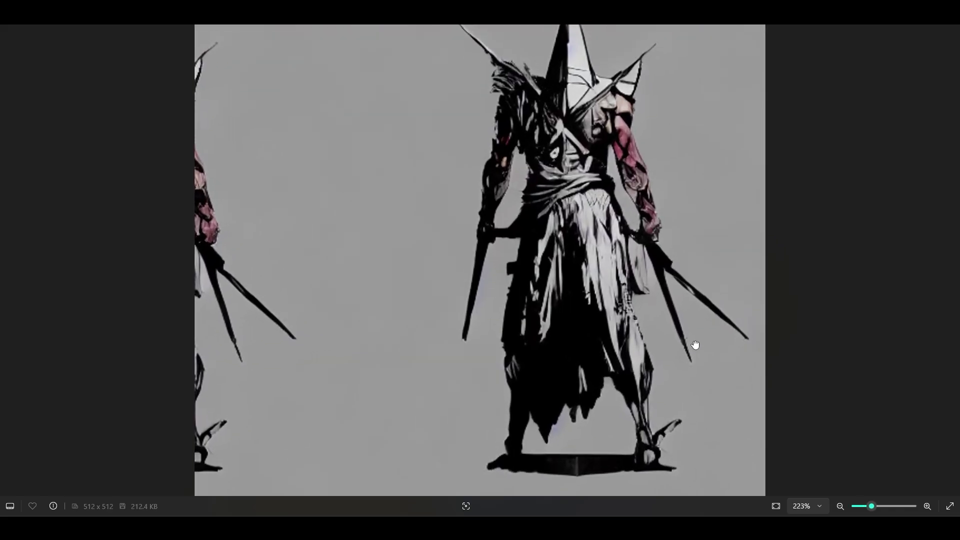
{"action": "key", "text": "Right"}
{"action": "key", "text": "Right"}
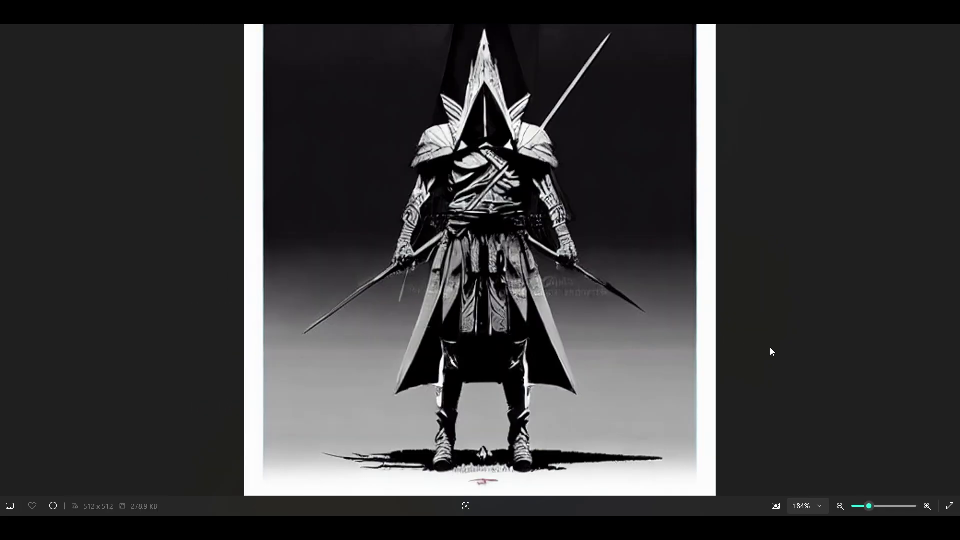
{"action": "key", "text": "Right"}
{"action": "key", "text": "Right"}
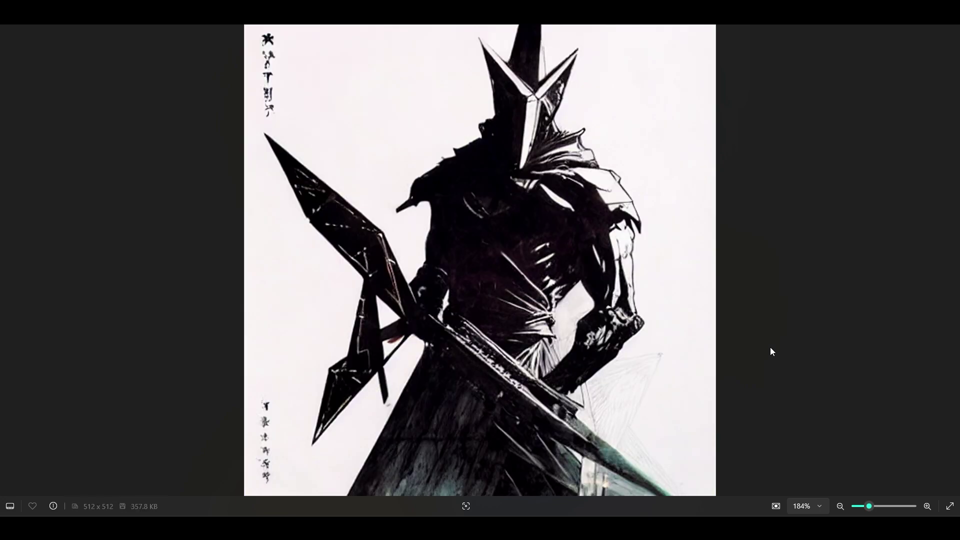
{"action": "key", "text": "Right"}
{"action": "key", "text": "Right"}
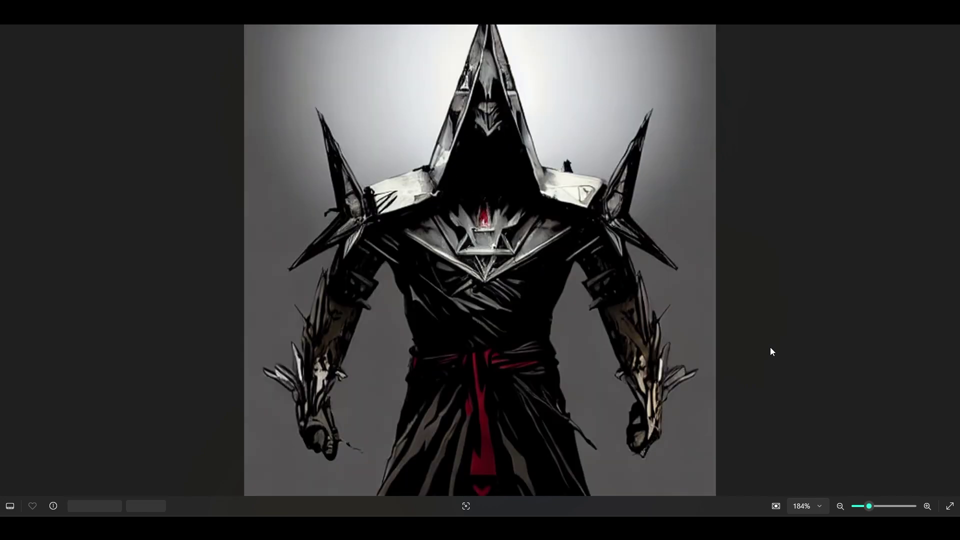
{"action": "key", "text": "Right"}
{"action": "key", "text": "Right"}
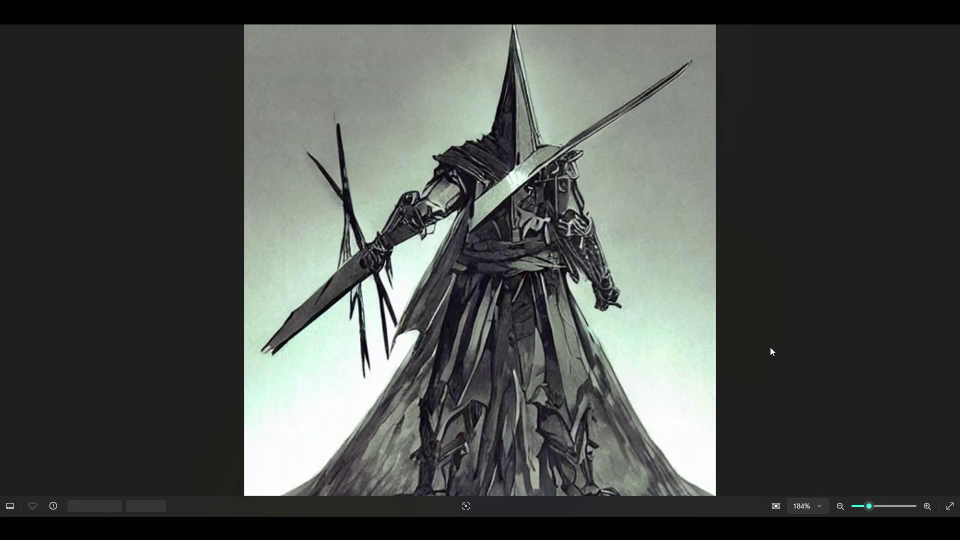
{"action": "key", "text": "Right"}
{"action": "key", "text": "Right"}
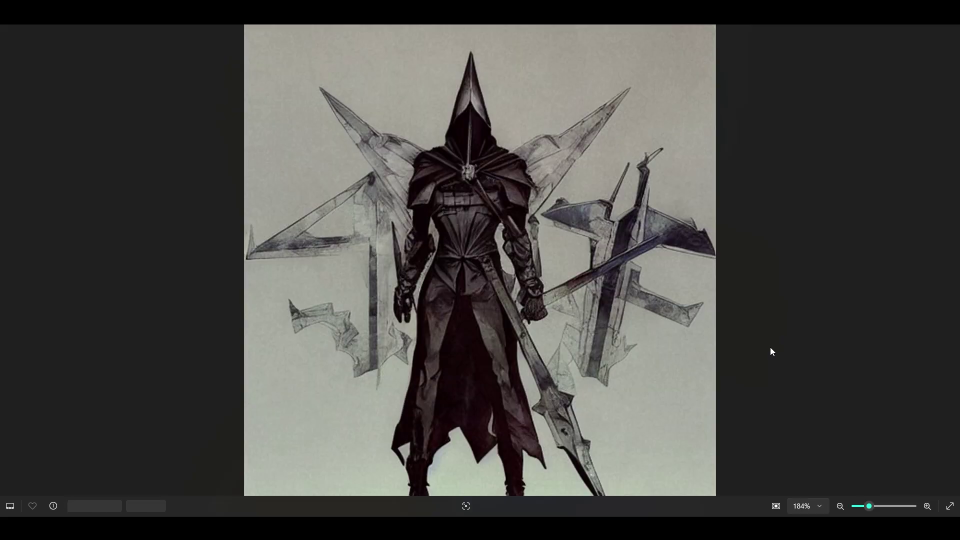
{"action": "key", "text": "Right"}
{"action": "key", "text": "Right"}
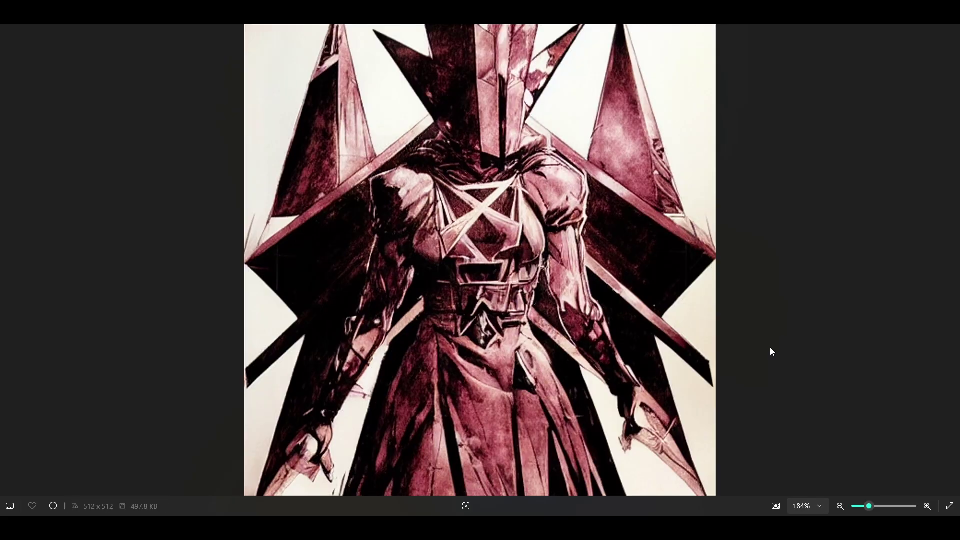
{"action": "key", "text": "Left"}
Preview the ArtStation Stechhelm frog-mouth helmet image and turn the extracted helmet model to its front
{"action": "key", "text": "alt+Tab"}
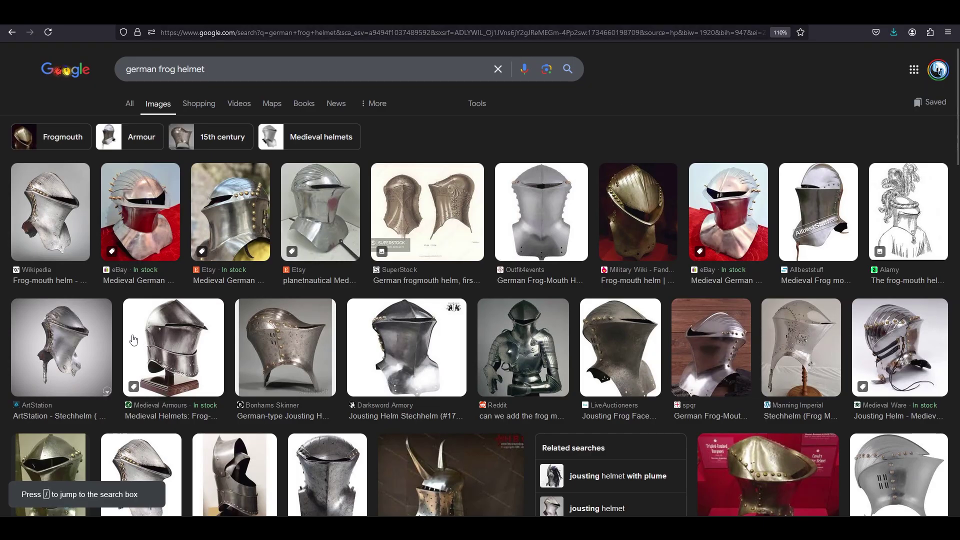
{"action": "left_click", "coordinate": [88, 332]}
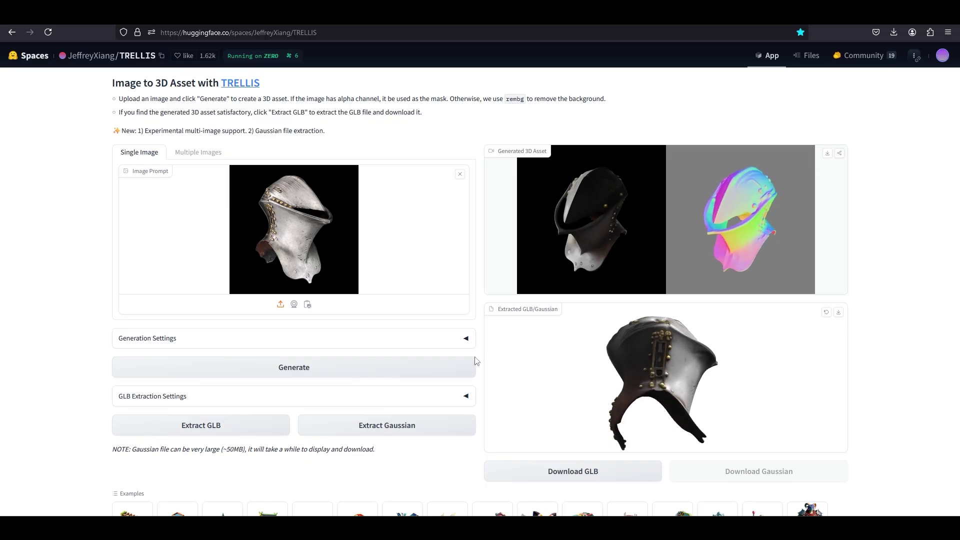
{"action": "left_click_drag", "start_coordinate": [681, 367], "coordinate": [707, 397]}
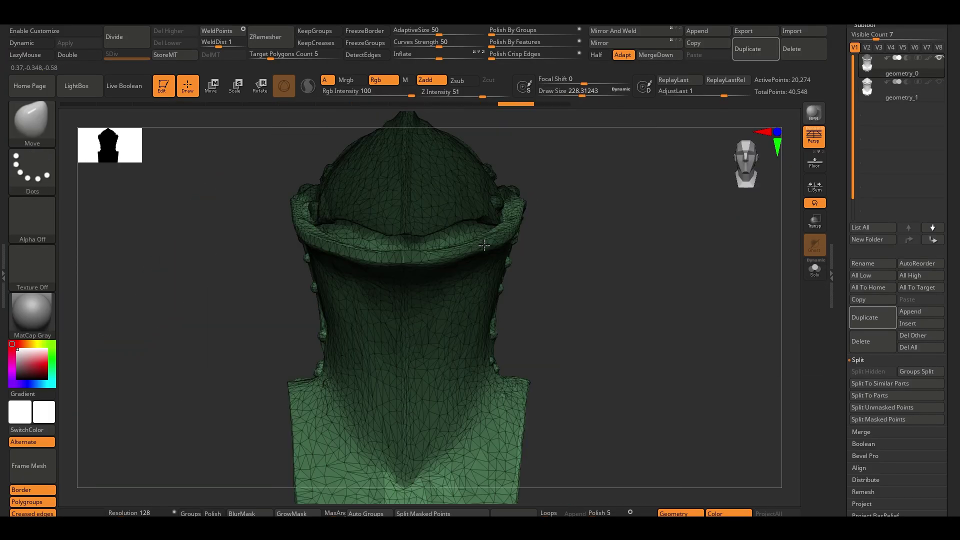
Inspect the frog-mouth helmet's studded side, visor and top, with brush size about 100 and wireframe hidden
{"action": "mouse_move", "coordinate": [484, 244]}
{"action": "right_mouse_down"}
{"action": "mouse_move", "coordinate": [414, 280]}
{"action": "mouse_move", "coordinate": [398, 304]}
{"action": "mouse_move", "coordinate": [325, 339]}
{"action": "right_mouse_up"}
{"action": "mouse_move", "coordinate": [302, 396]}
{"action": "right_mouse_down"}
{"action": "mouse_move", "coordinate": [418, 318]}
{"action": "mouse_move", "coordinate": [396, 290]}
{"action": "mouse_move", "coordinate": [489, 275]}
{"action": "mouse_move", "coordinate": [499, 257]}
{"action": "mouse_move", "coordinate": [533, 258]}
{"action": "right_mouse_up"}
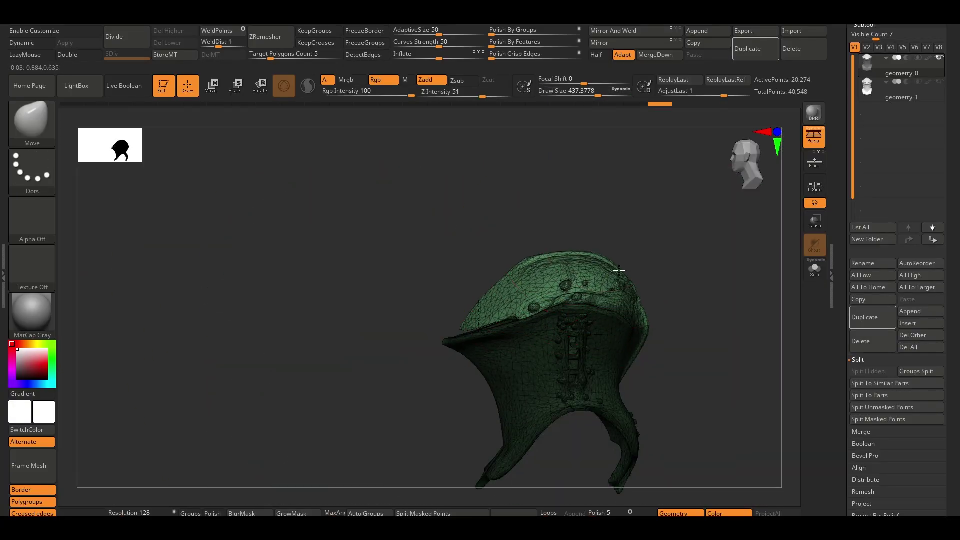
{"action": "mouse_move", "coordinate": [620, 271]}
{"action": "right_mouse_down"}
{"action": "mouse_move", "coordinate": [498, 268]}
{"action": "mouse_move", "coordinate": [475, 280]}
{"action": "mouse_move", "coordinate": [510, 272]}
{"action": "right_mouse_up"}
{"action": "key", "text": "s"}
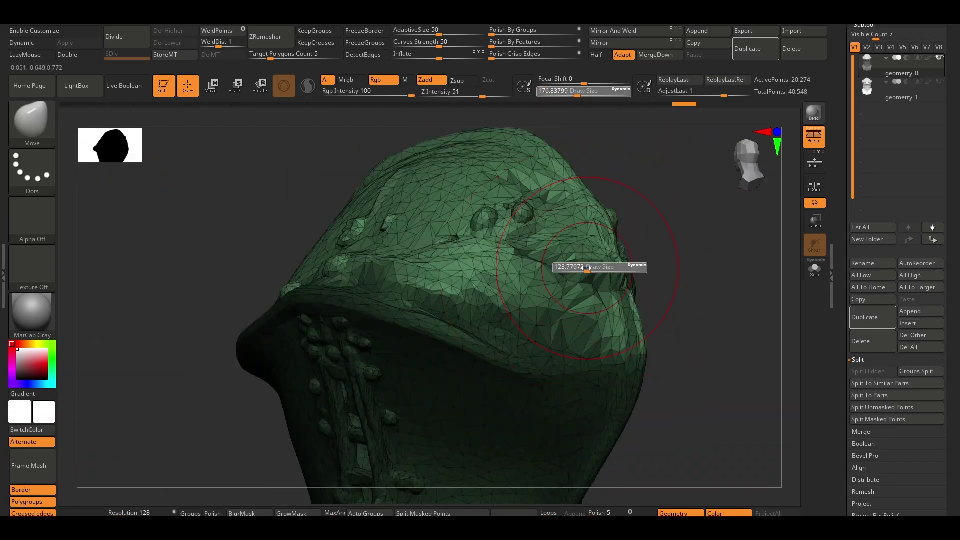
{"action": "left_click_drag", "start_coordinate": [585, 267], "coordinate": [583, 268]}
{"action": "key", "text": "shift+f"}
{"action": "mouse_move", "coordinate": [583, 268]}
{"action": "right_mouse_down"}
{"action": "mouse_move", "coordinate": [686, 311]}
{"action": "mouse_move", "coordinate": [600, 280]}
{"action": "mouse_move", "coordinate": [478, 281]}
{"action": "mouse_move", "coordinate": [503, 270]}
{"action": "mouse_move", "coordinate": [530, 235]}
{"action": "mouse_move", "coordinate": [516, 183]}
{"action": "right_mouse_up"}
ZRemesh the helmet with a target polygon count of about 2.33, then check it and open FBX ExportImport
{"action": "left_click_drag", "start_coordinate": [270, 58], "coordinate": [264, 58]}
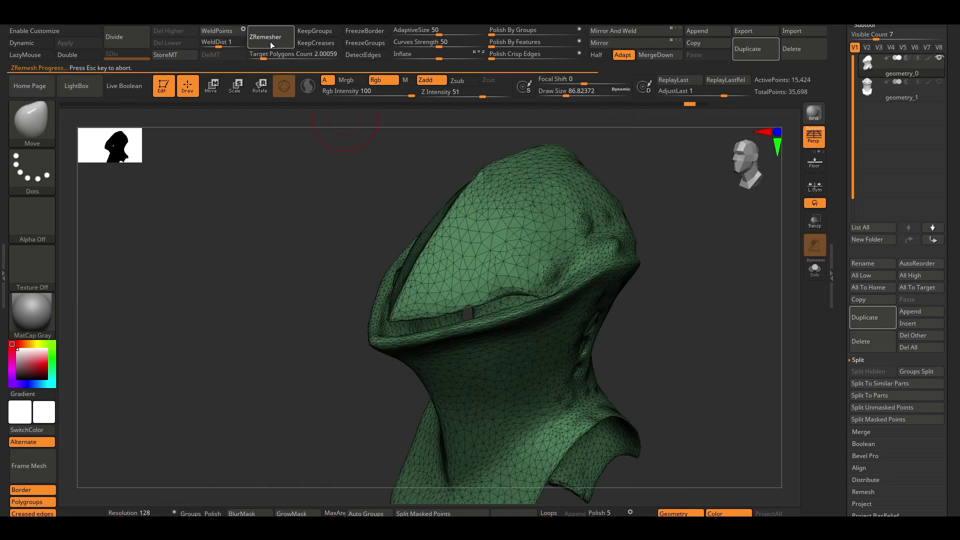
{"action": "key", "text": "shift+f"}
{"action": "mouse_move", "coordinate": [475, 357]}
{"action": "right_mouse_down"}
{"action": "mouse_move", "coordinate": [469, 277]}
{"action": "mouse_move", "coordinate": [453, 280]}
{"action": "right_mouse_up"}
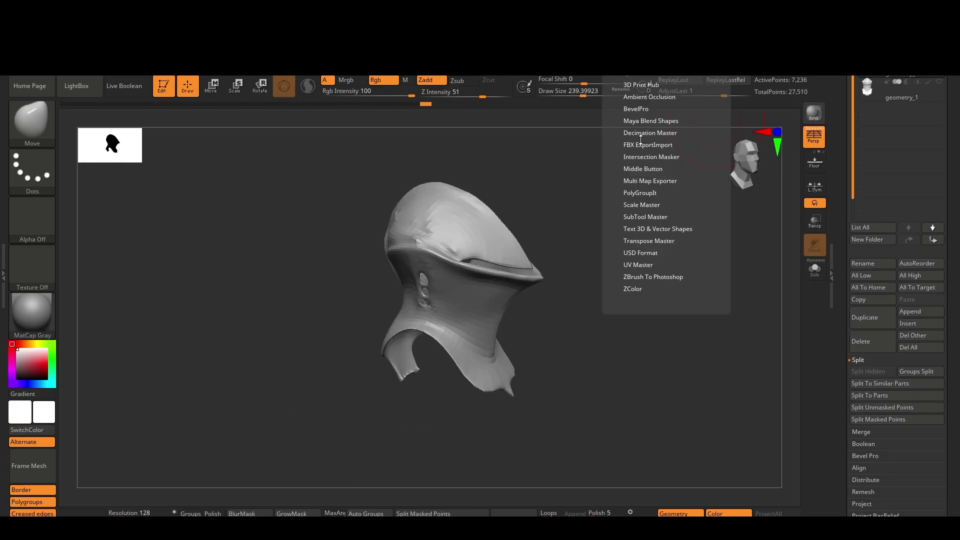
{"action": "left_click", "coordinate": [648, 145]}
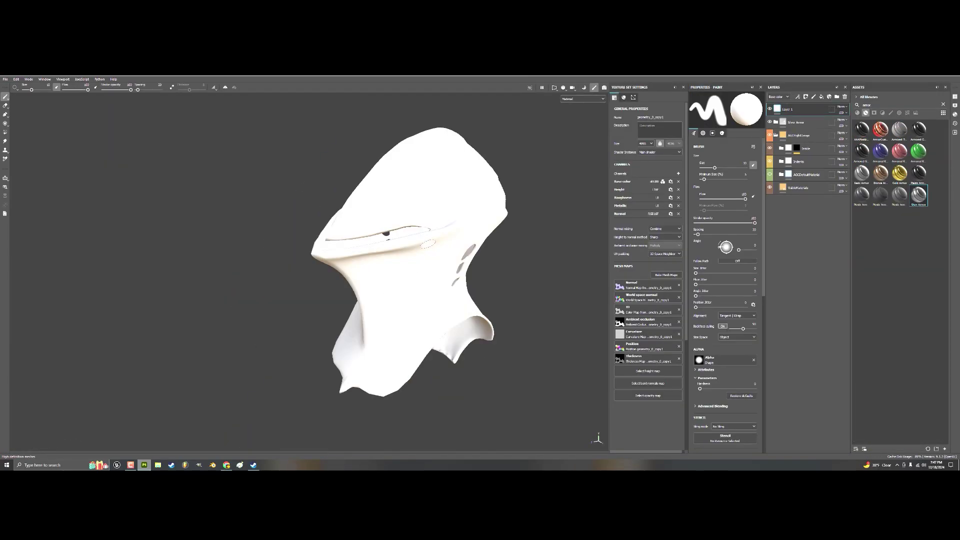
Apply the Silver Armor smart material to the helmet mesh
{"action": "scroll", "coordinate": [718, 303], "scroll_direction": "down", "scroll_amount": 1}
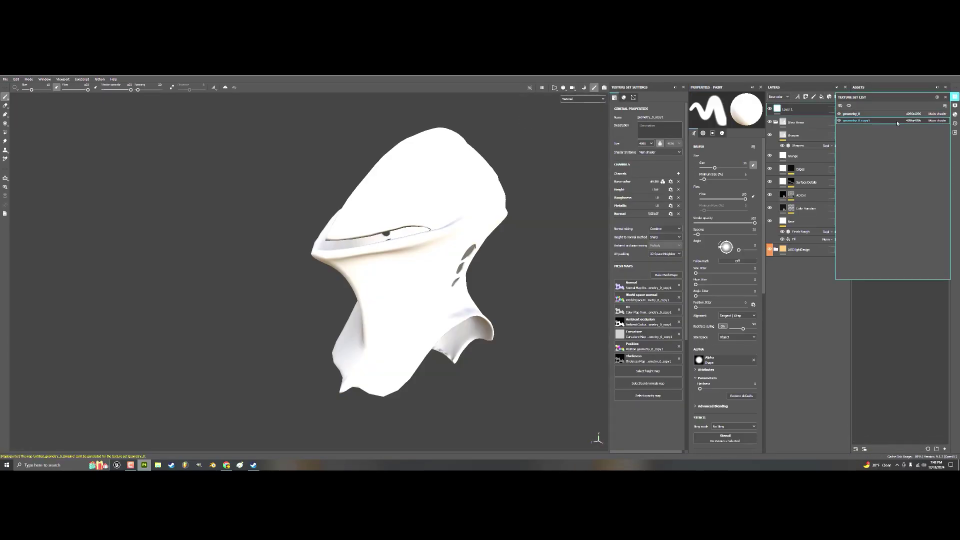
{"action": "left_click_drag", "start_coordinate": [919, 196], "coordinate": [461, 199]}
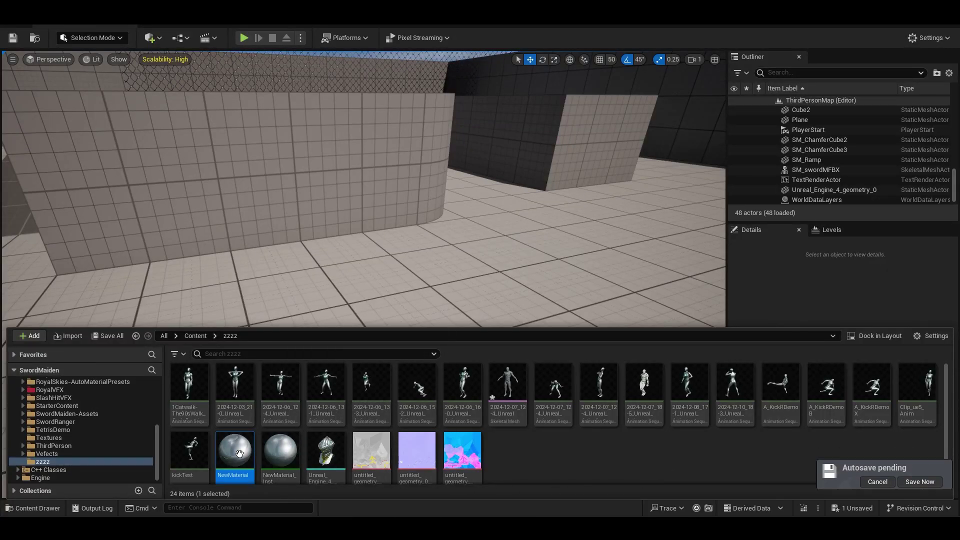
Open NewMaterial from the Content Drawer's zzzz folder in the Material Editor
{"action": "double_click", "coordinate": [239, 454]}
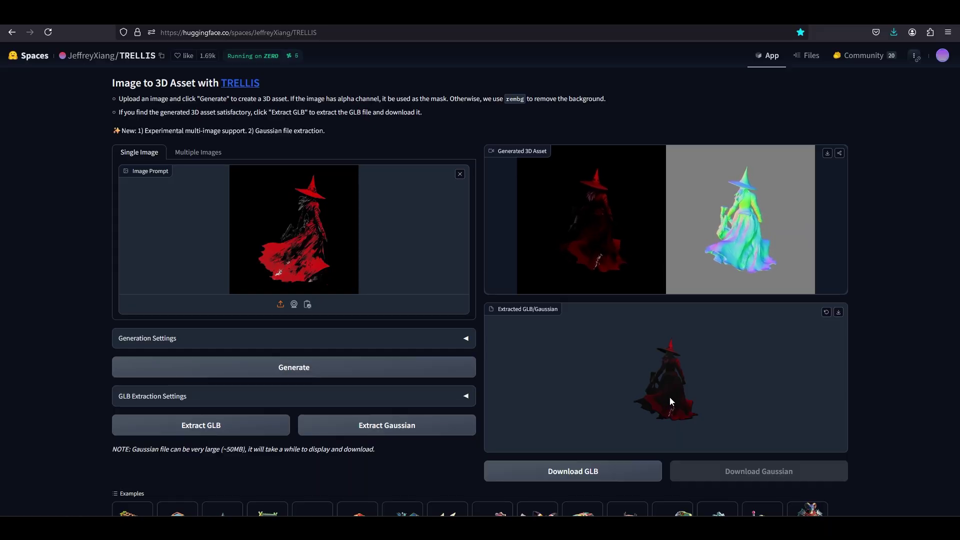
Zoom in on the red-winged knight model and rotate it through back, front and side views
{"action": "scroll", "coordinate": [658, 400], "scroll_direction": "up", "scroll_amount": 3}
{"action": "left_click_drag", "start_coordinate": [697, 413], "coordinate": [694, 385]}
{"action": "left_click_drag", "start_coordinate": [615, 405], "coordinate": [689, 398]}
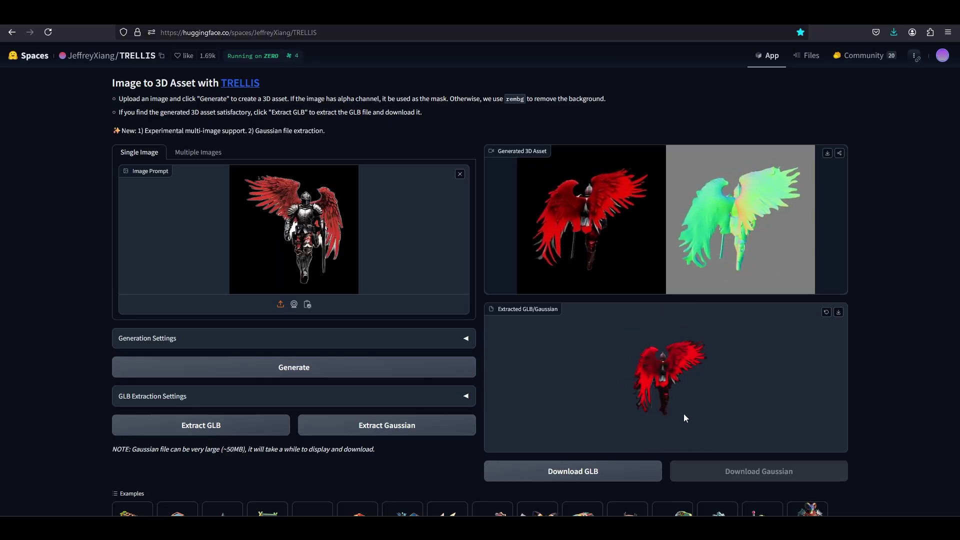
{"action": "left_click_drag", "start_coordinate": [708, 410], "coordinate": [726, 393]}
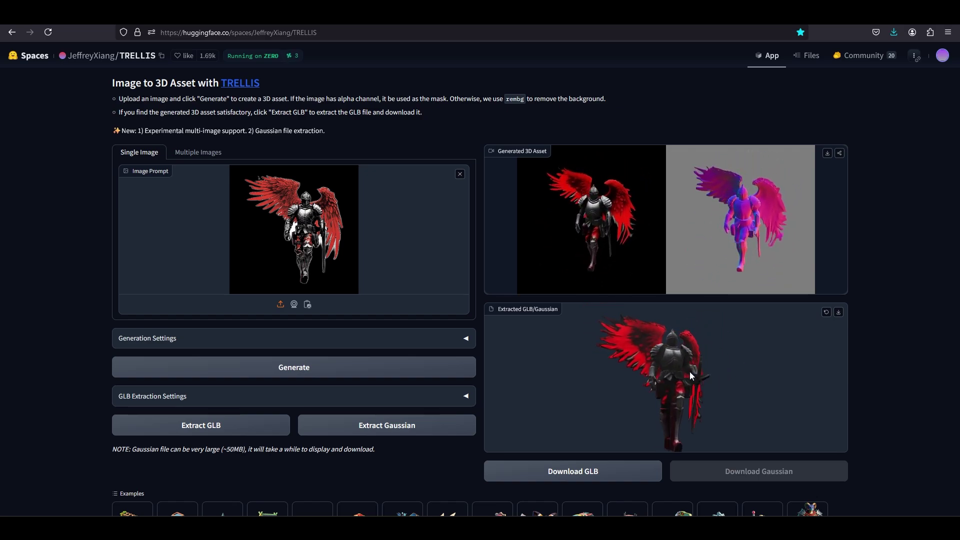